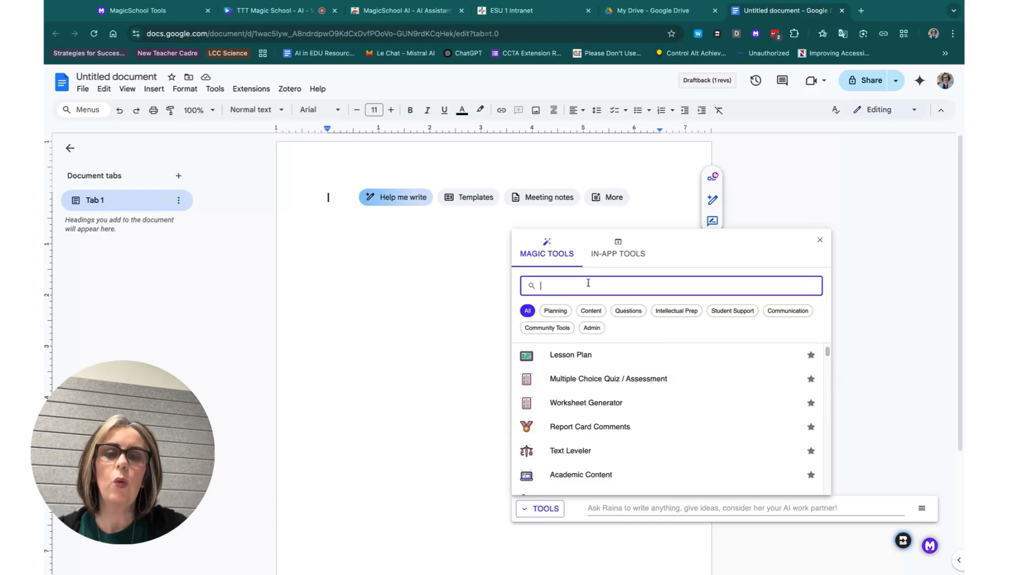
- Find and open the Song Generator, entering "Taylor Swift Shake it off" as artist and song title and "Water cycle" as topic
text(song)
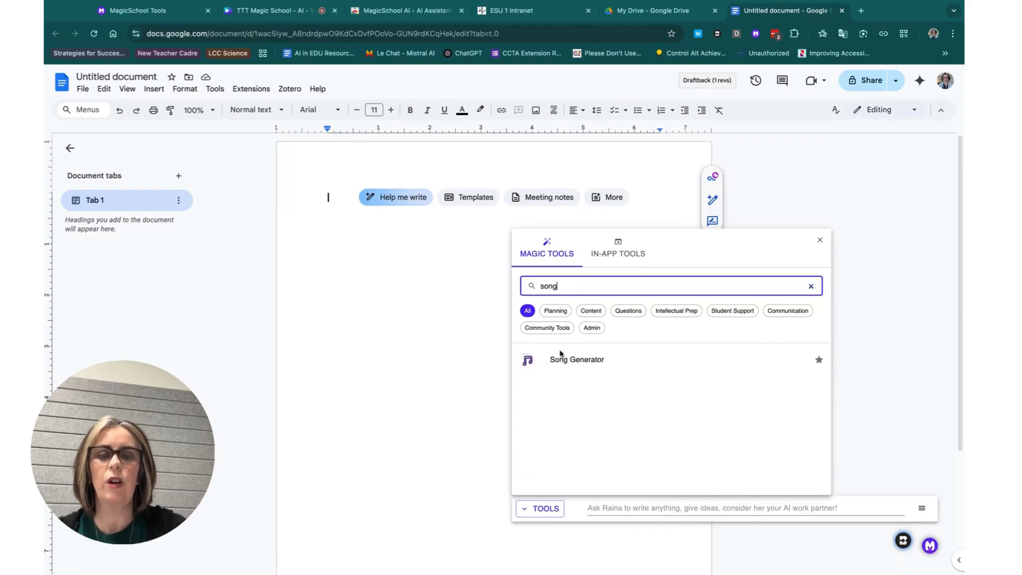
click(576, 362)
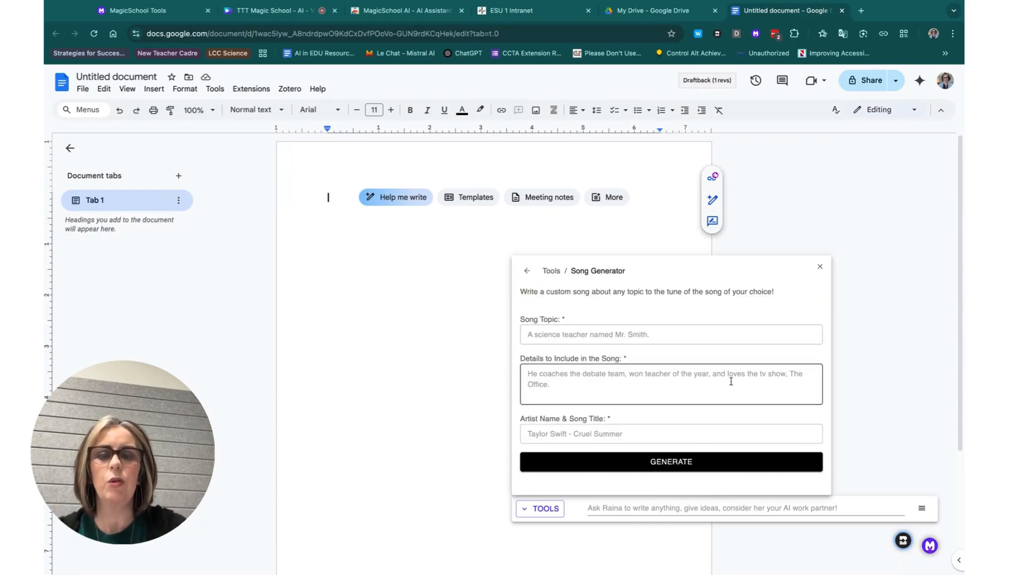
click(563, 433)
click(575, 451)
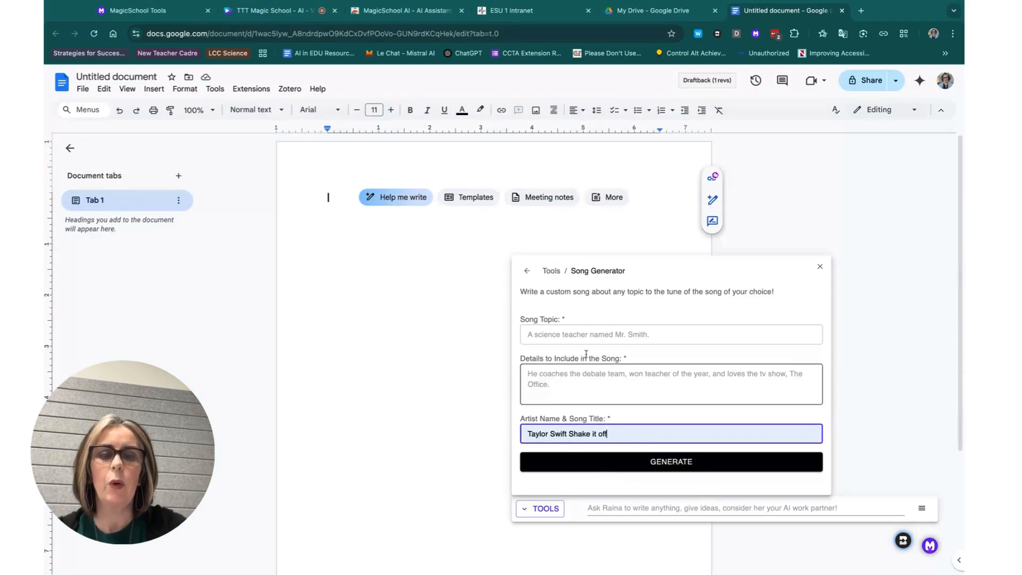
click(542, 335)
text(Water cycle)
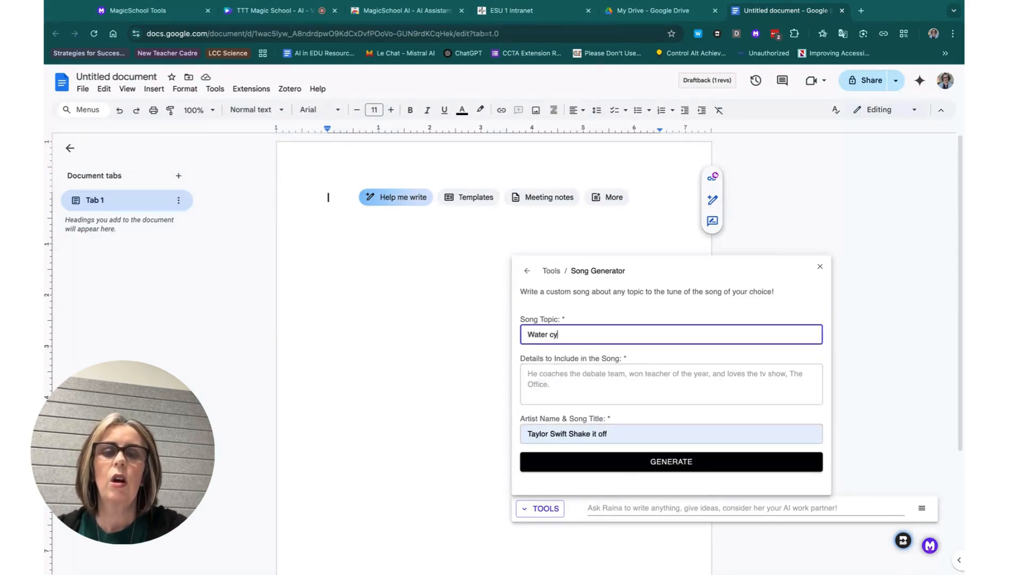
- Enter "make sure to mention precipitation, evaporation, runoff, condensation" as the details to include and generate the song
key(Tab)
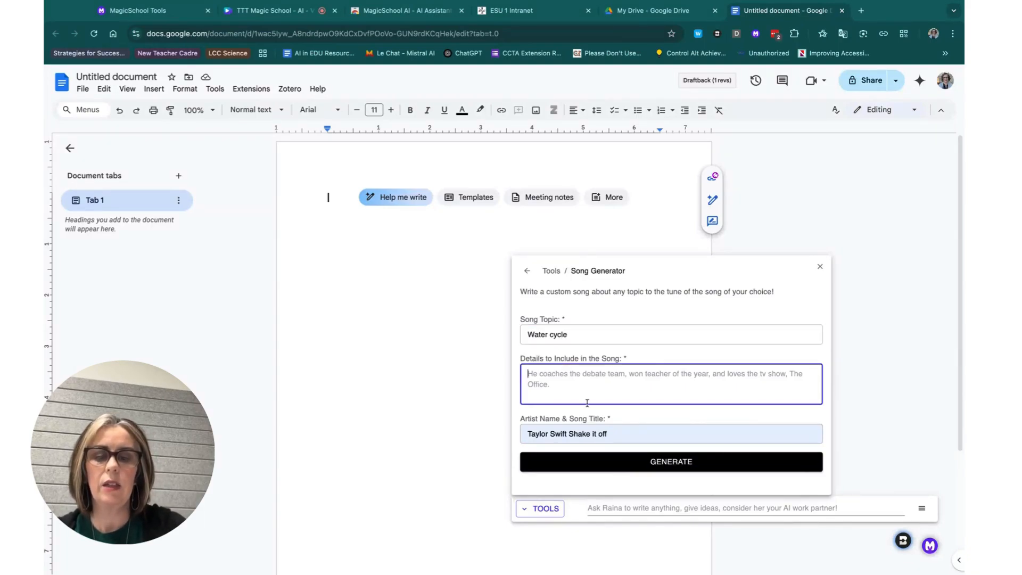
text(hi)
key(BackSpace)
key(BackSpace)
text(make )
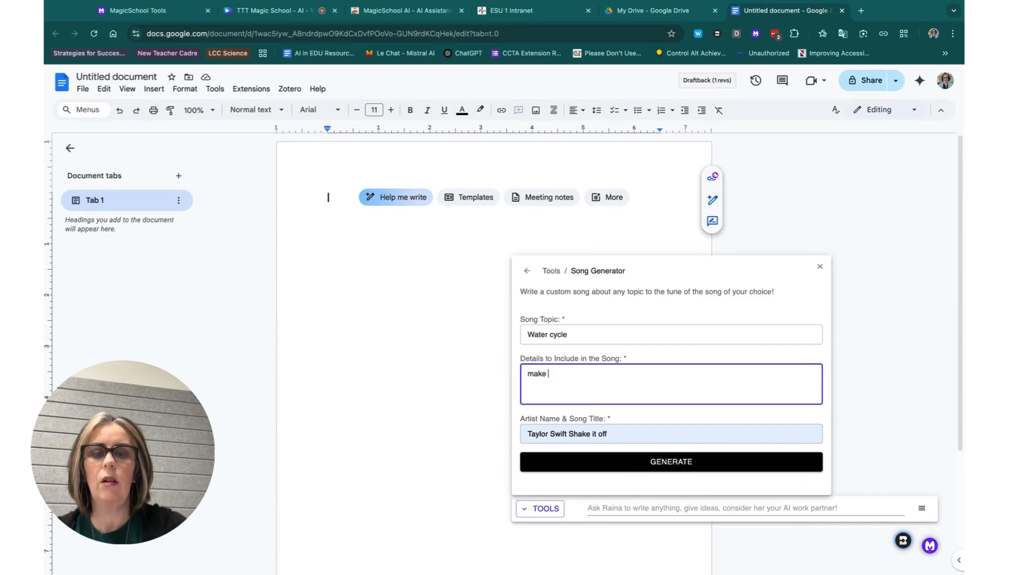
text(sure to m)
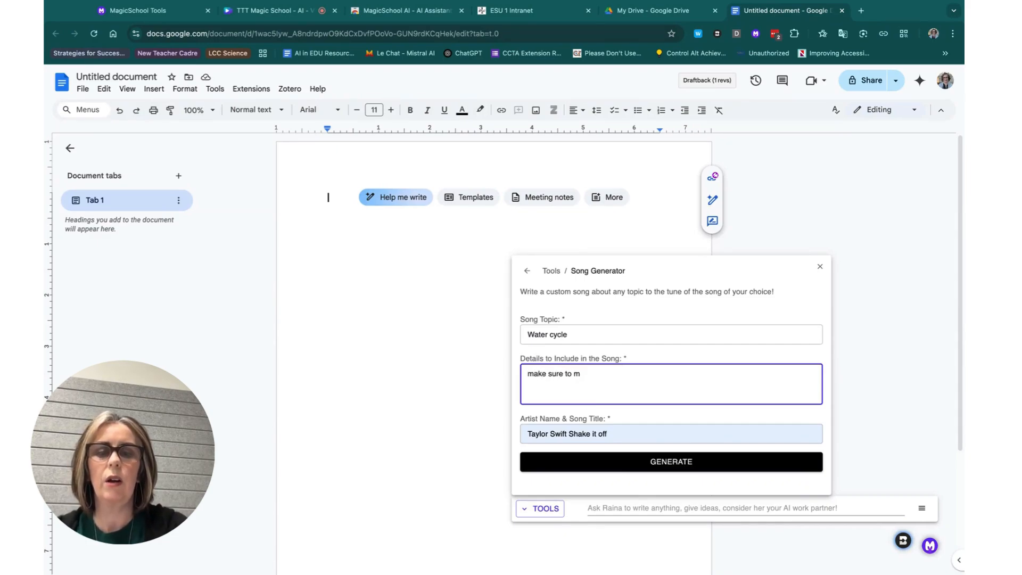
text(ention pa)
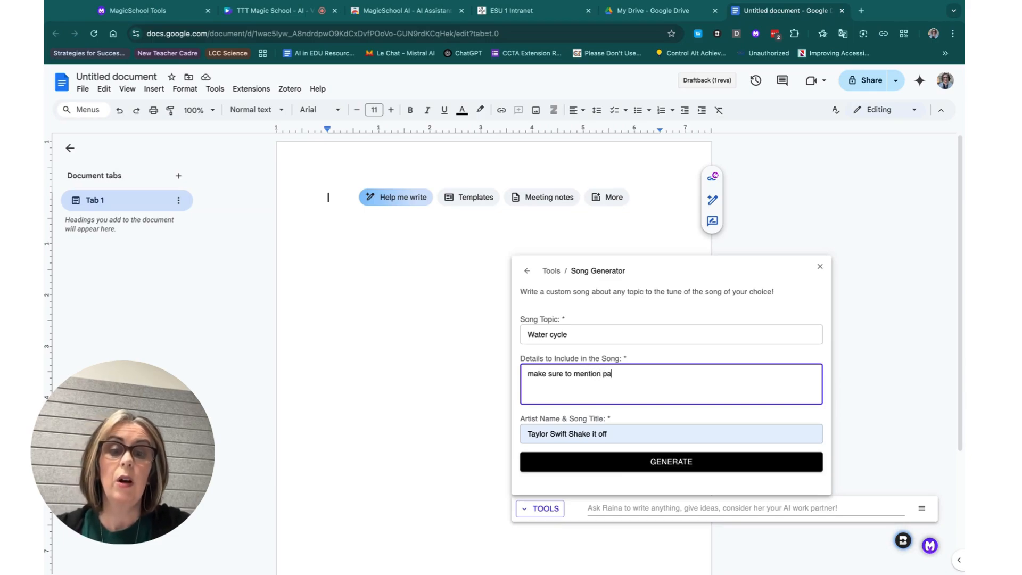
key(BackSpace)
text(recip)
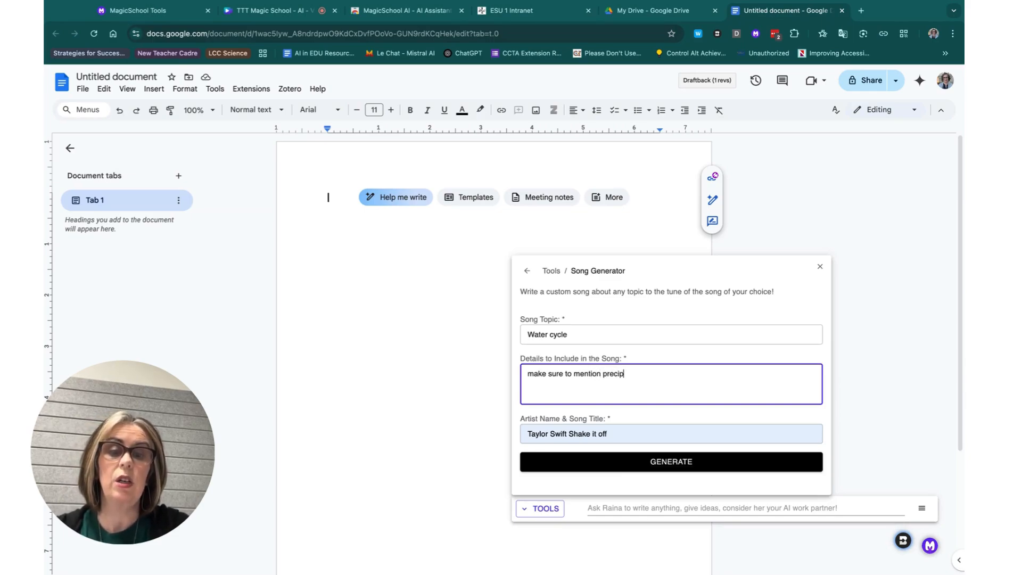
text(itation, )
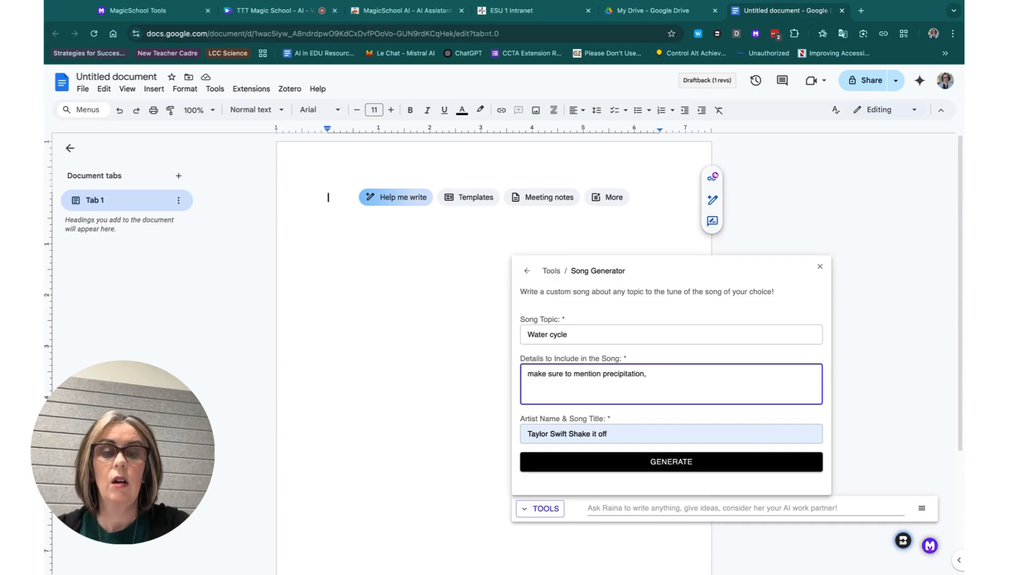
text(evap)
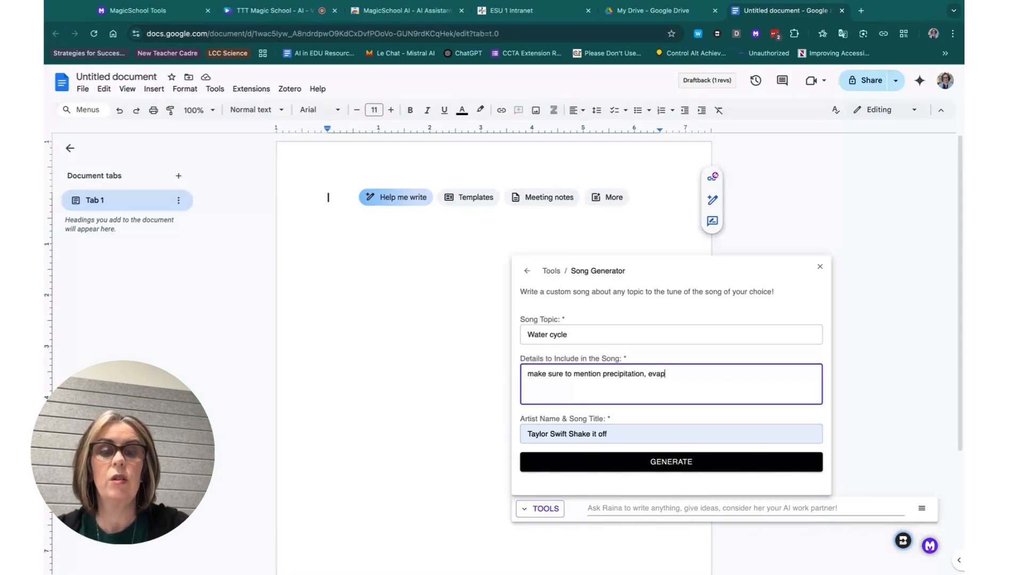
text(oration,)
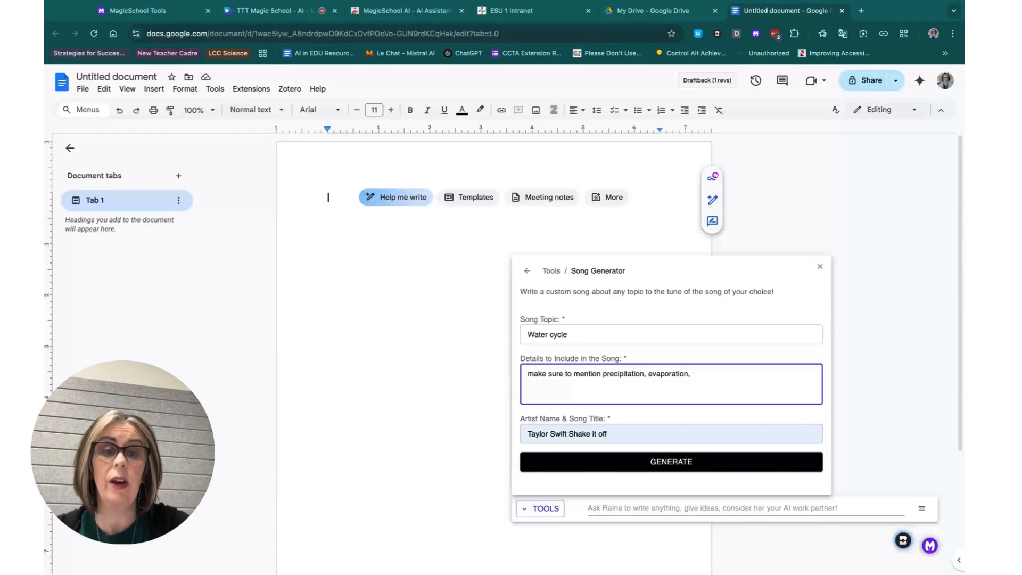
text( runoff, )
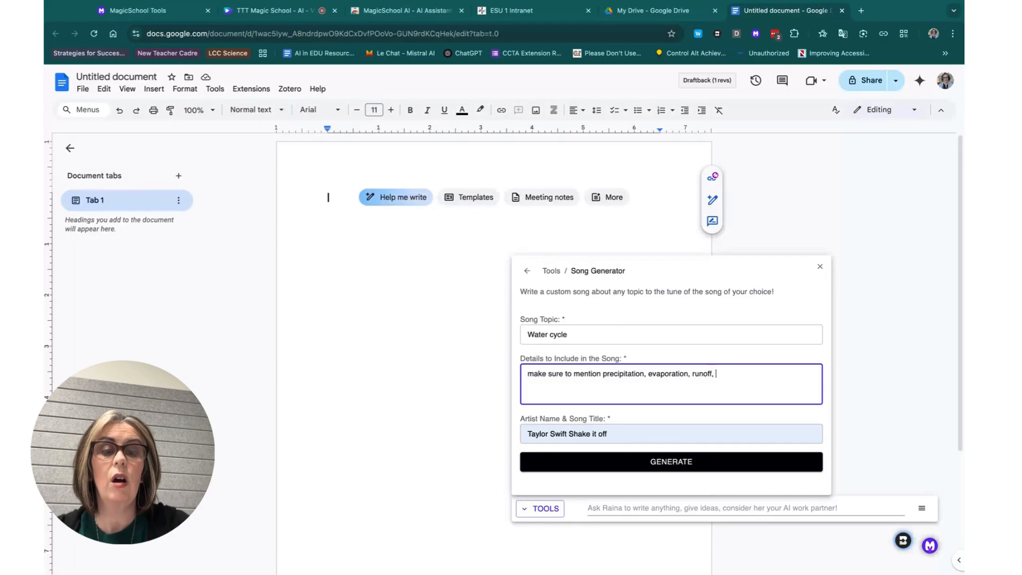
text(condensation)
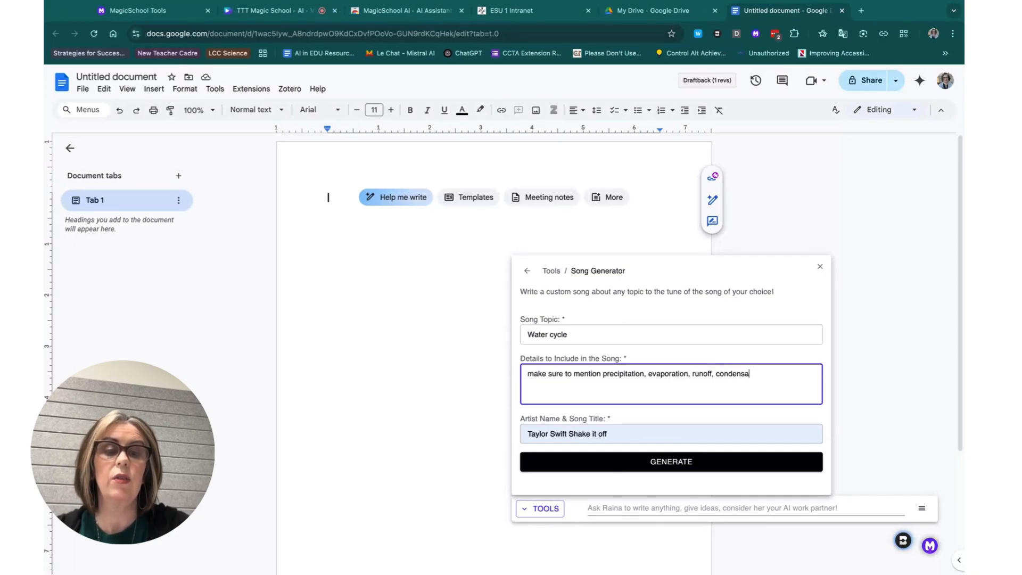
click(595, 472)
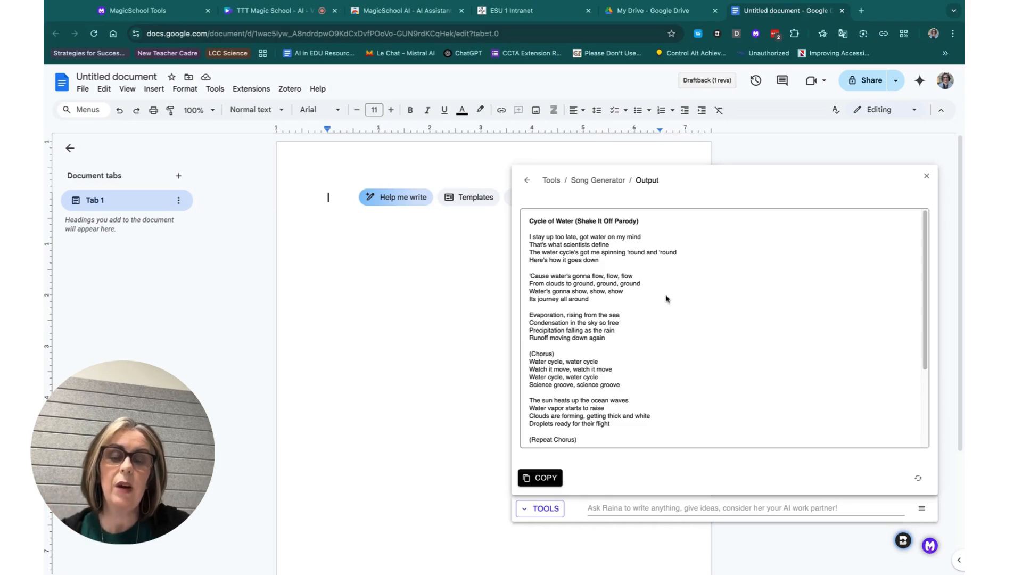
- Review the generated water cycle song, copy its lyrics and paste them into the blank document
scroll(670, 293, down, 5)
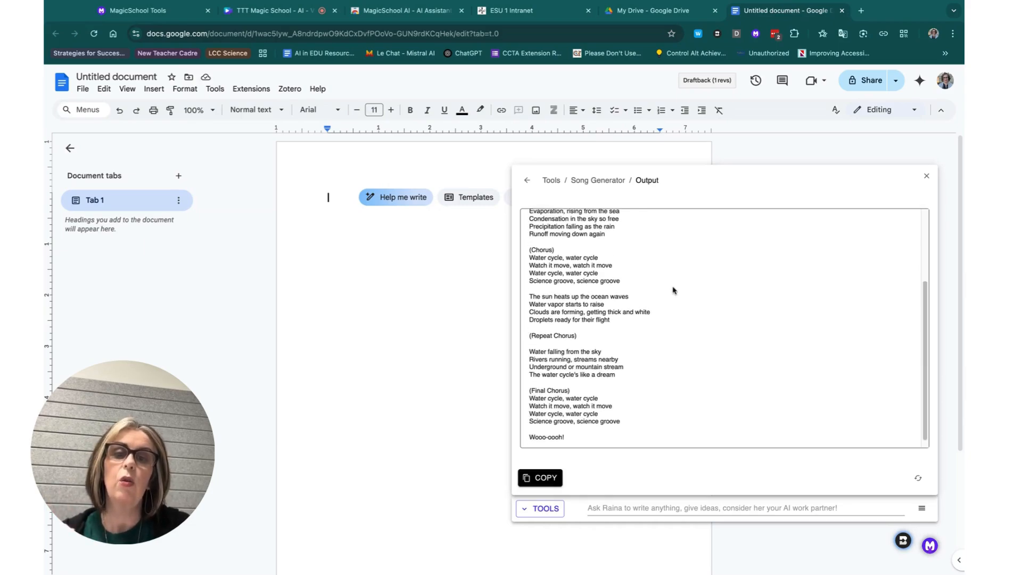
scroll(674, 290, up, 5)
click(540, 477)
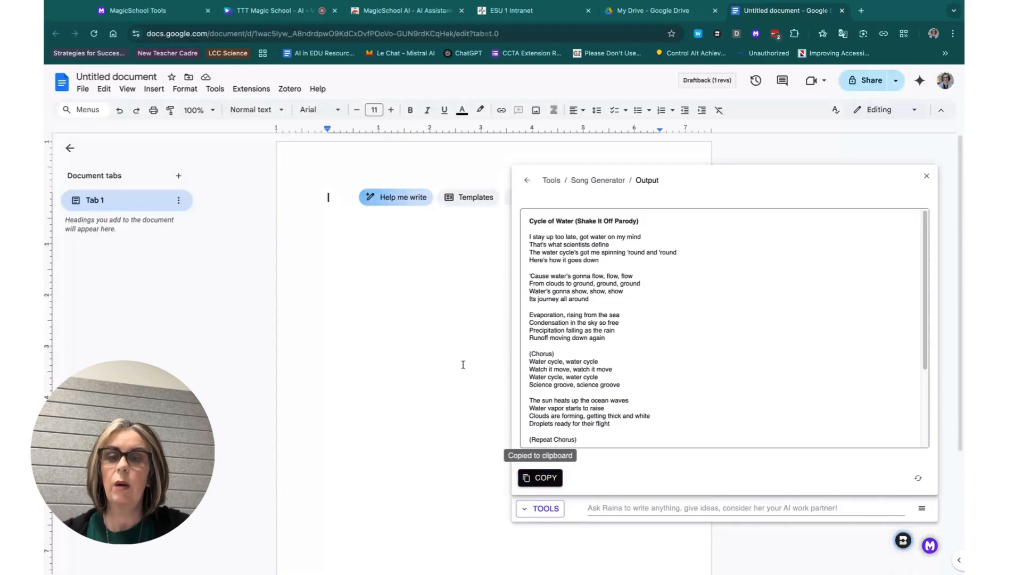
key(ctrl+v)
scroll(447, 311, up, 5)
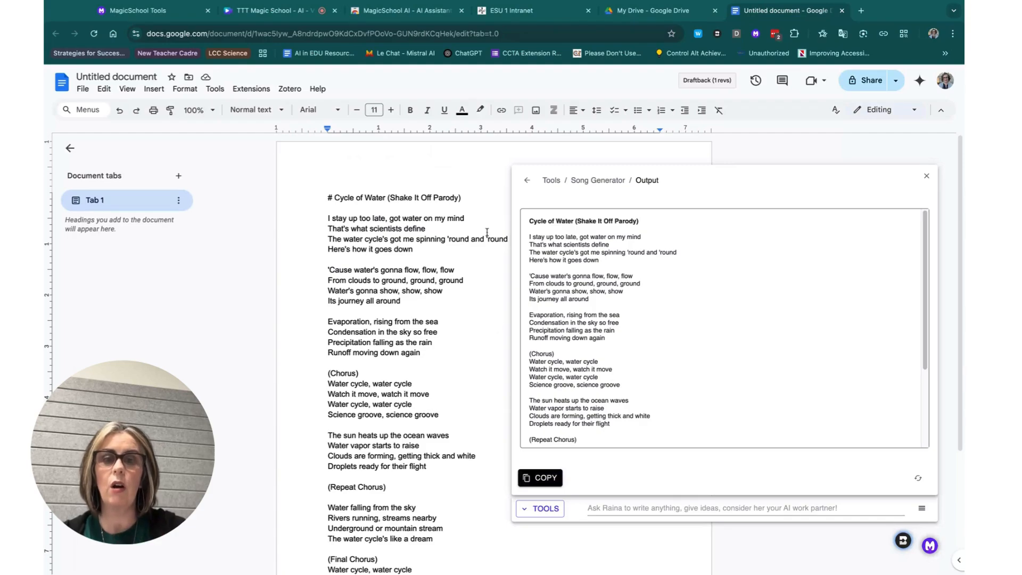
scroll(586, 322, down, 3)
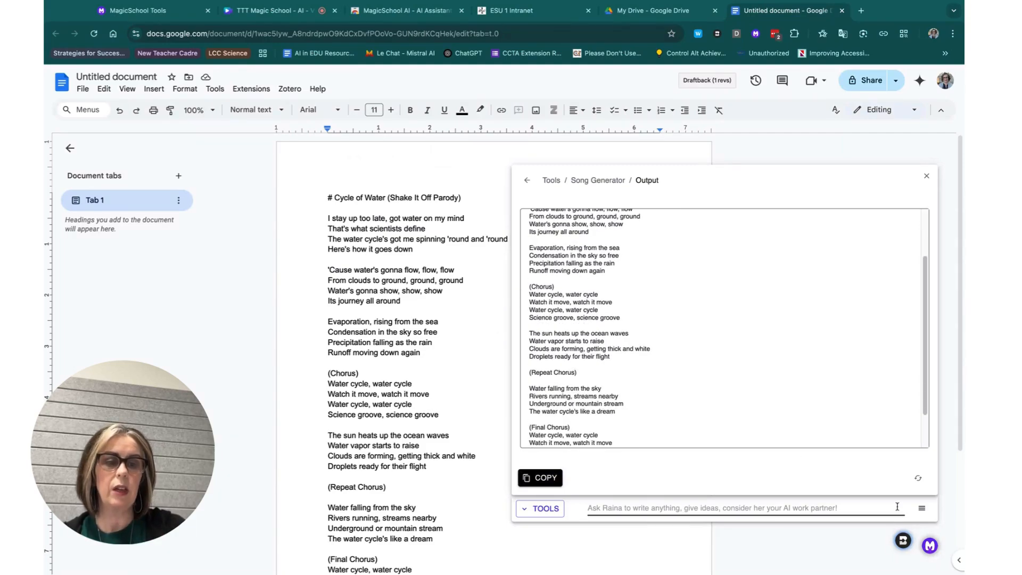
scroll(769, 298, down, 2)
scroll(769, 298, up, 5)
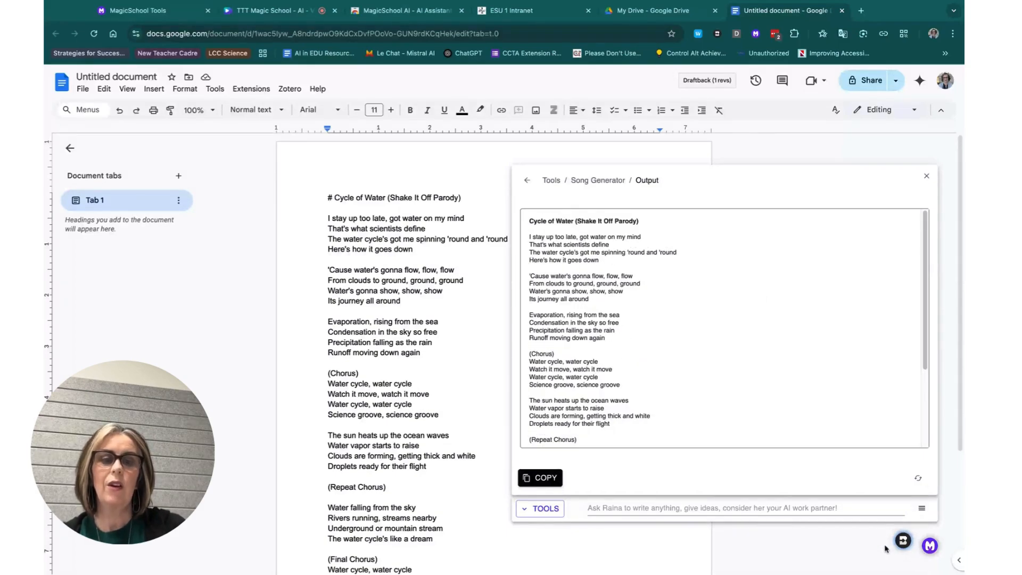
- Look at the Brisk extension's tool options, then close them and collapse the song output
click(901, 562)
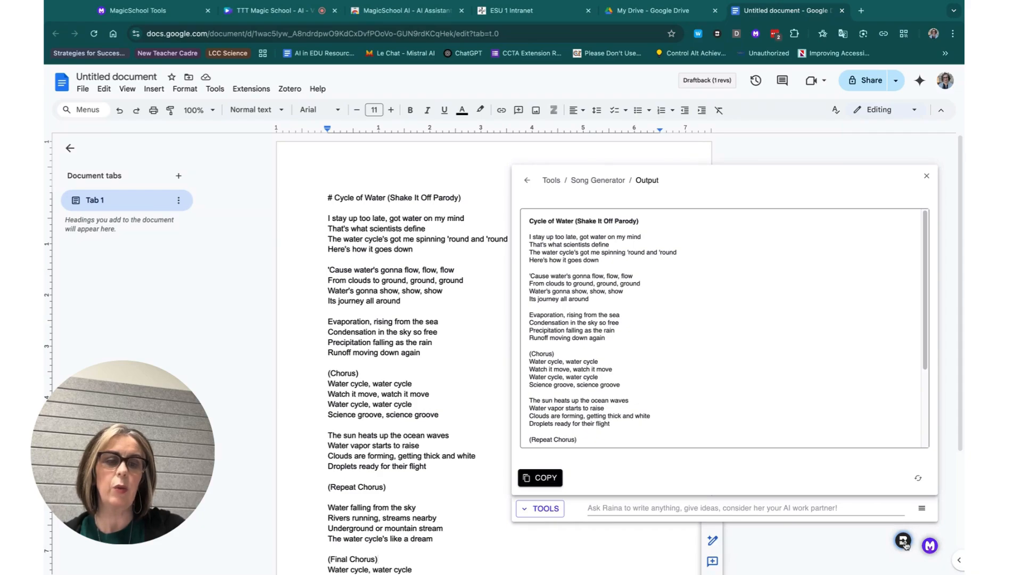
click(904, 543)
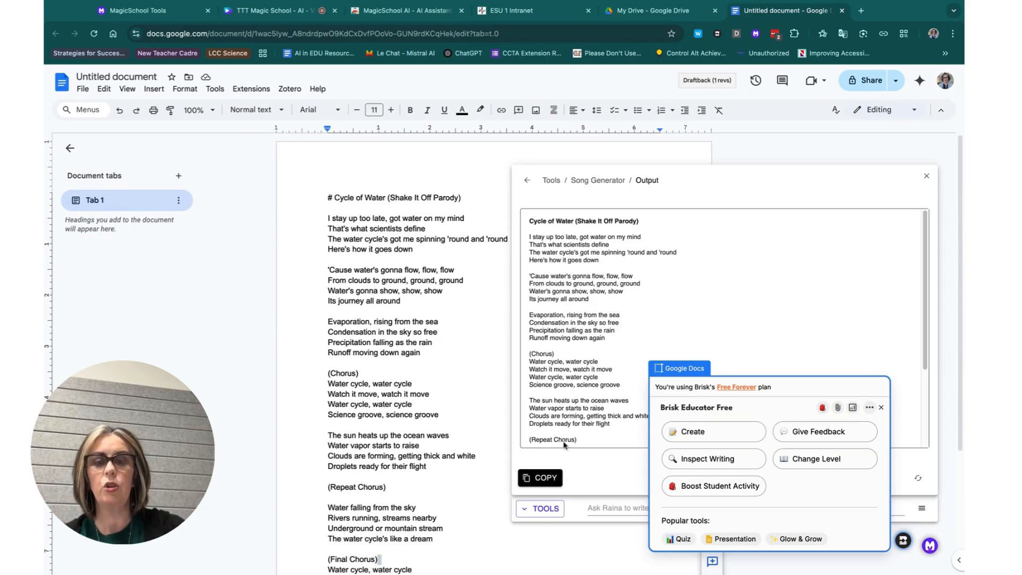
click(540, 508)
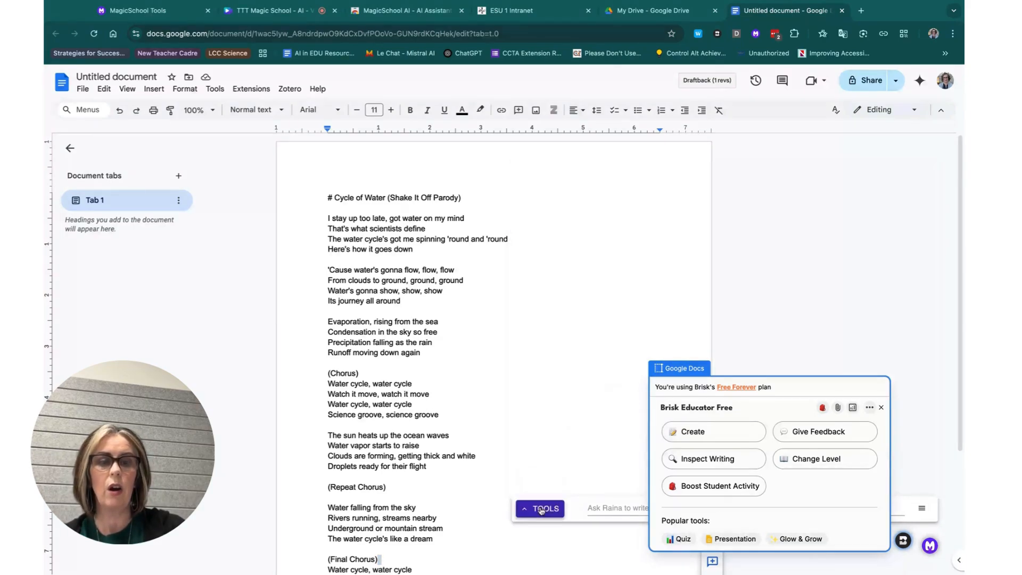
click(903, 540)
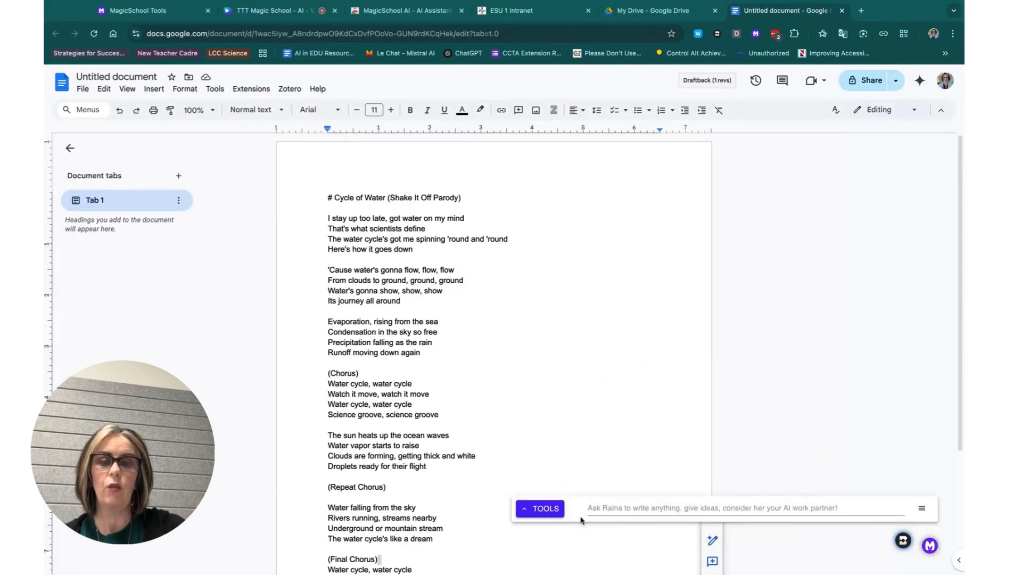
- Reopen the MagicSchool tools, leave the Song Generator form and browse the full list of Magic Tools
click(549, 509)
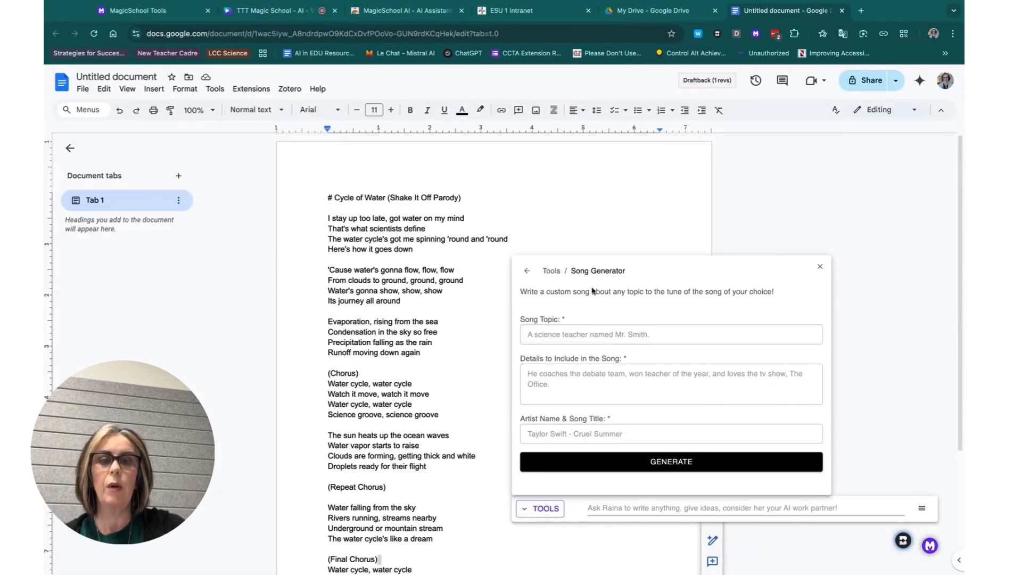
click(525, 271)
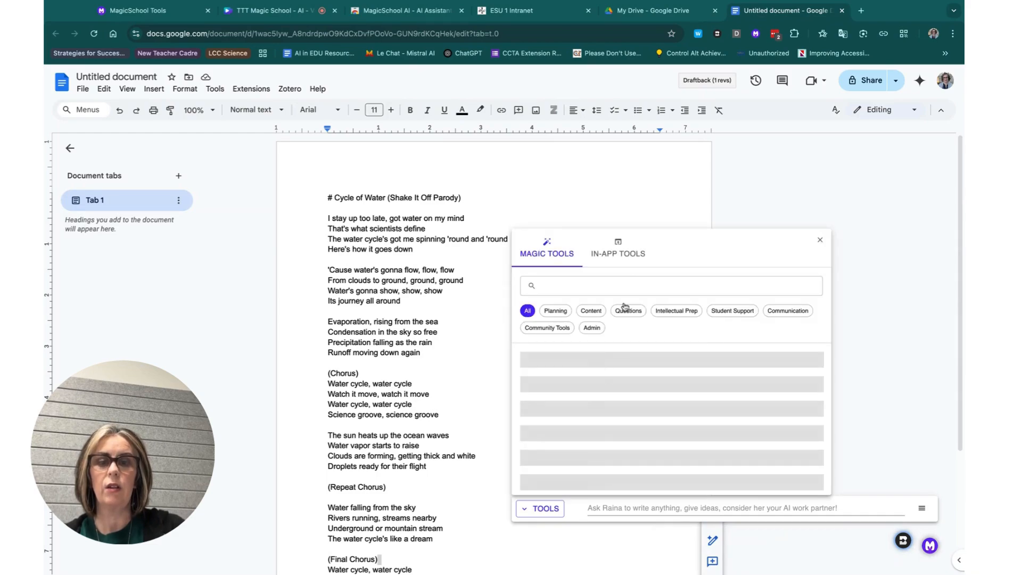
scroll(587, 373, down, 5)
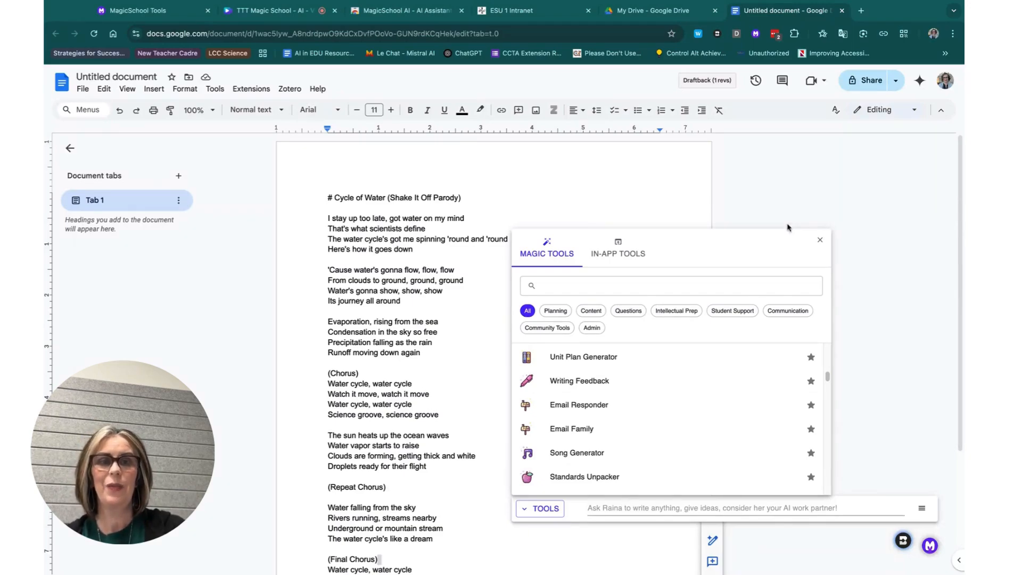
- Switch to the MagicSchool website and open "Student Room - Feb. 25th, 2025" from the student rooms
click(155, 11)
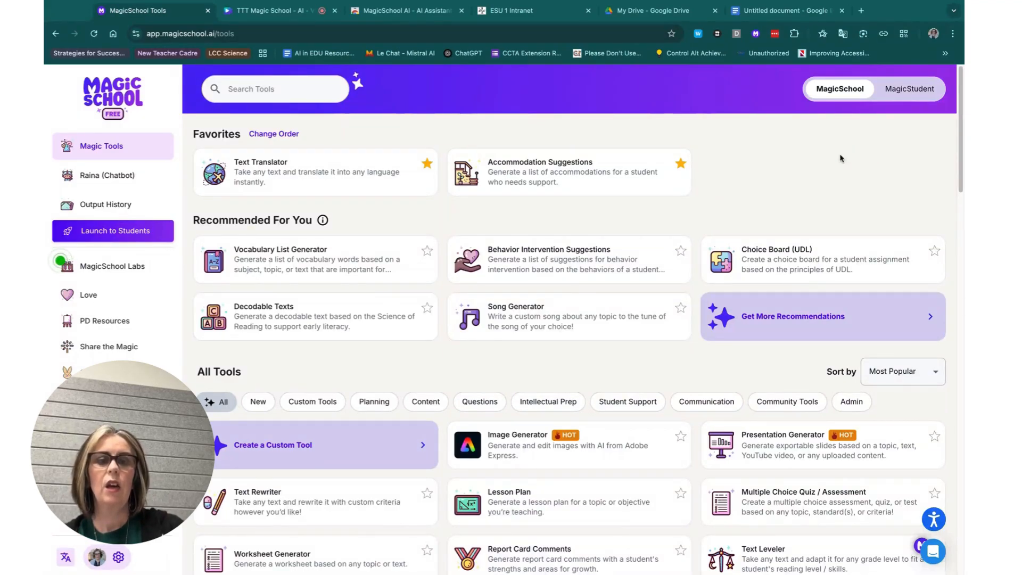
click(112, 231)
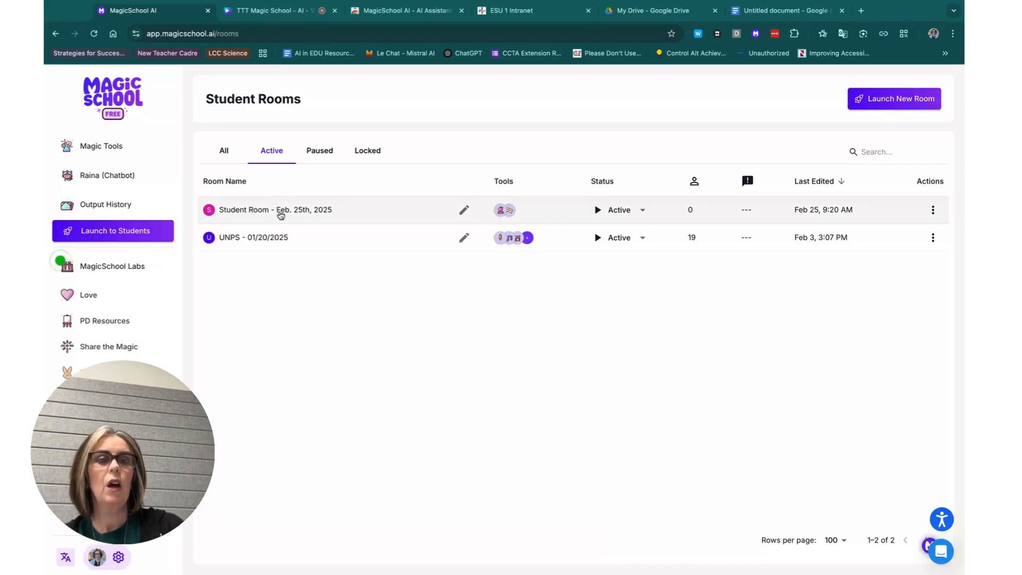
click(280, 215)
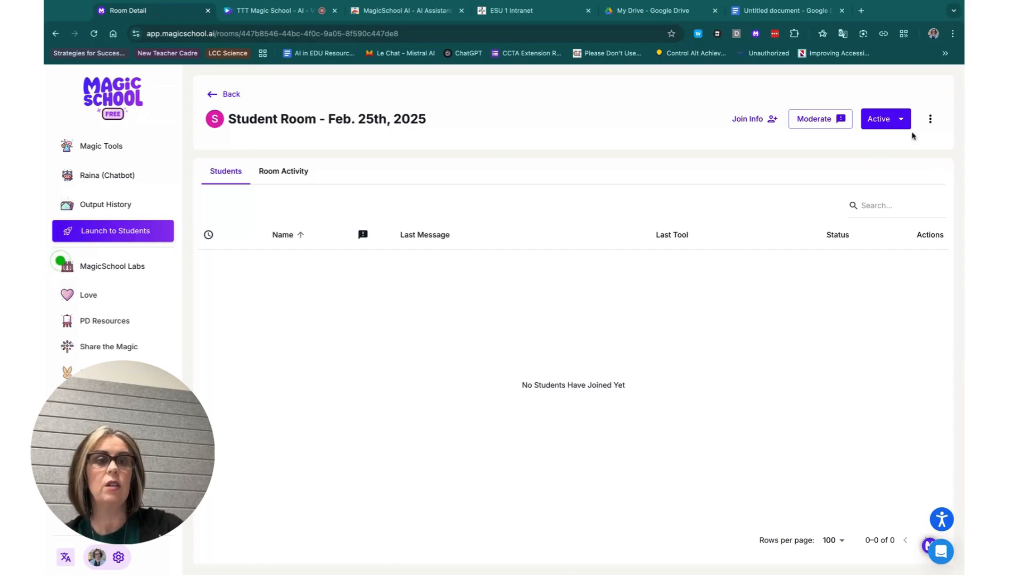
- Open the student room for editing and advance past its details to review the selected and available student tools
click(936, 120)
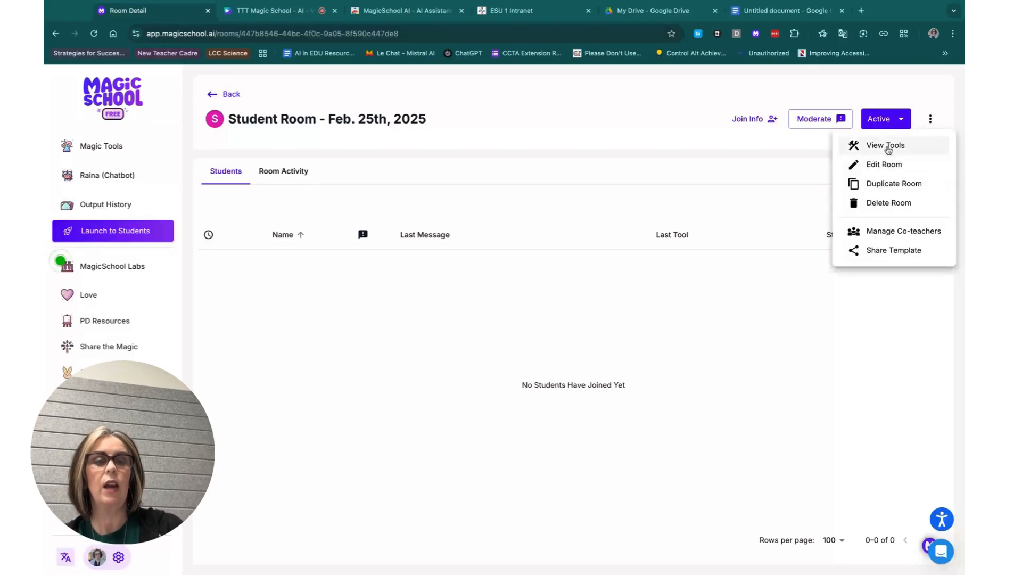
click(883, 164)
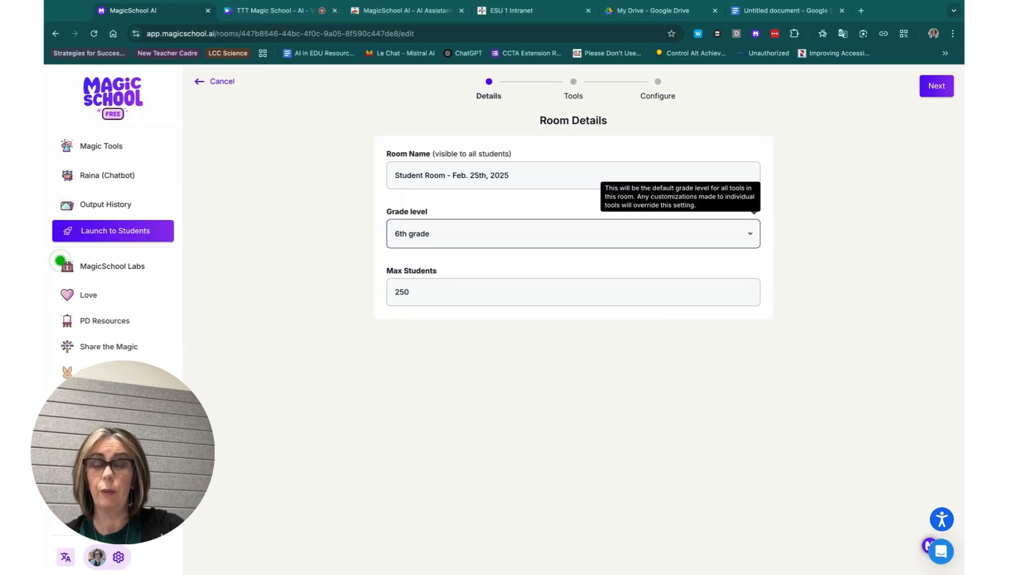
click(936, 86)
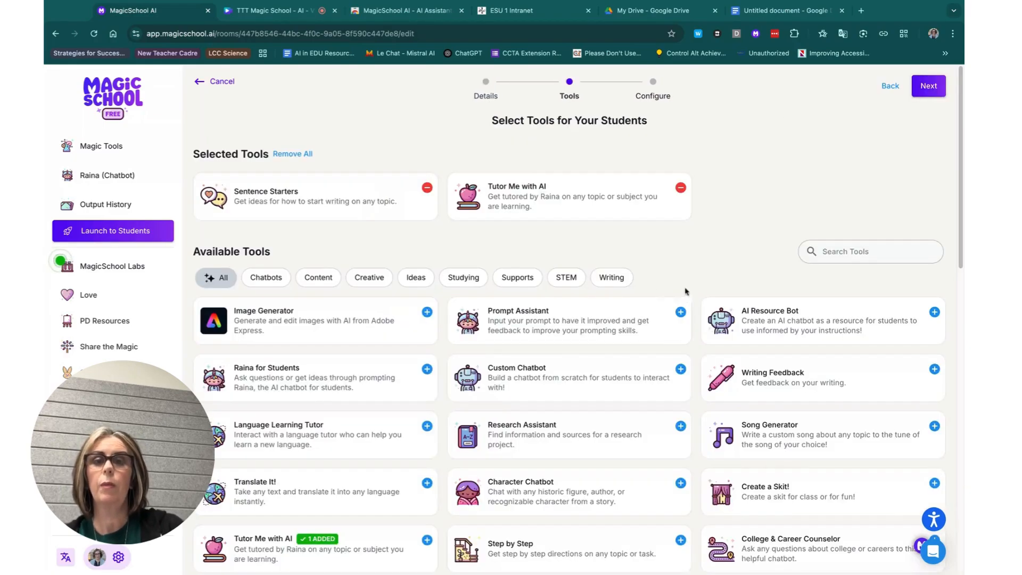
scroll(406, 132, down, 1)
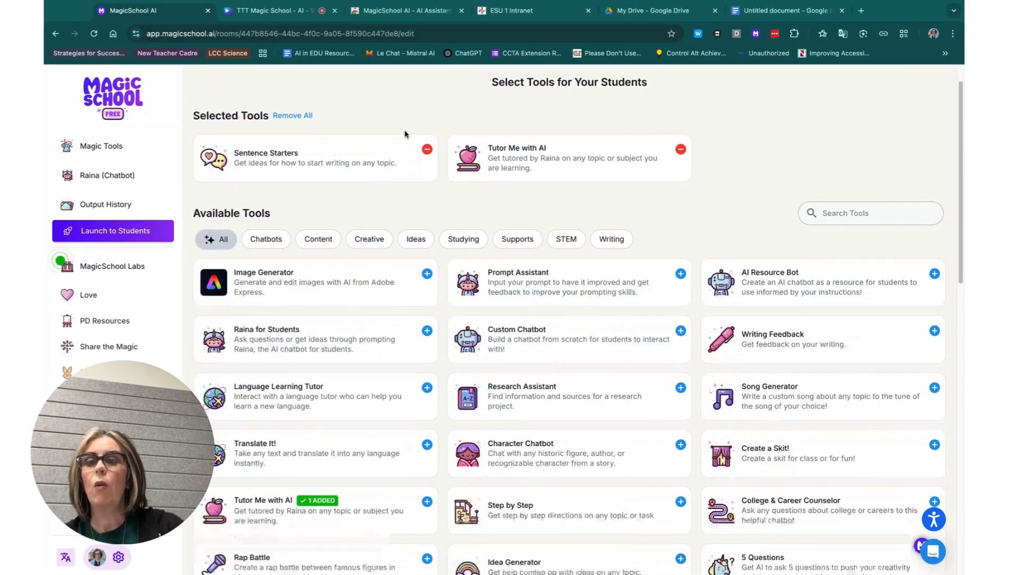
scroll(406, 133, up, 1)
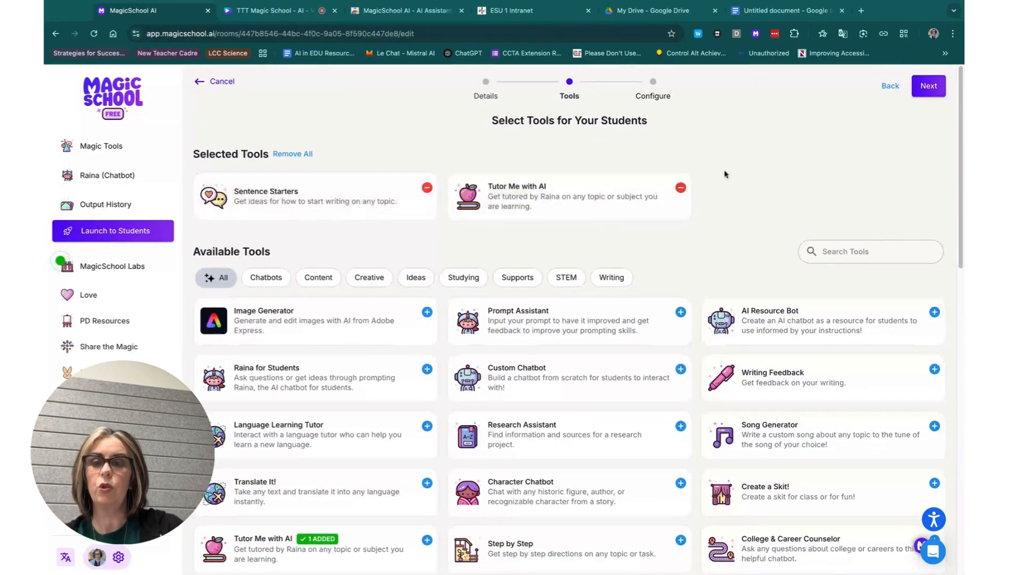
- Add the Idea Generator to the student room's selected tools and continue to the tool customization stage
scroll(468, 208, down, 1)
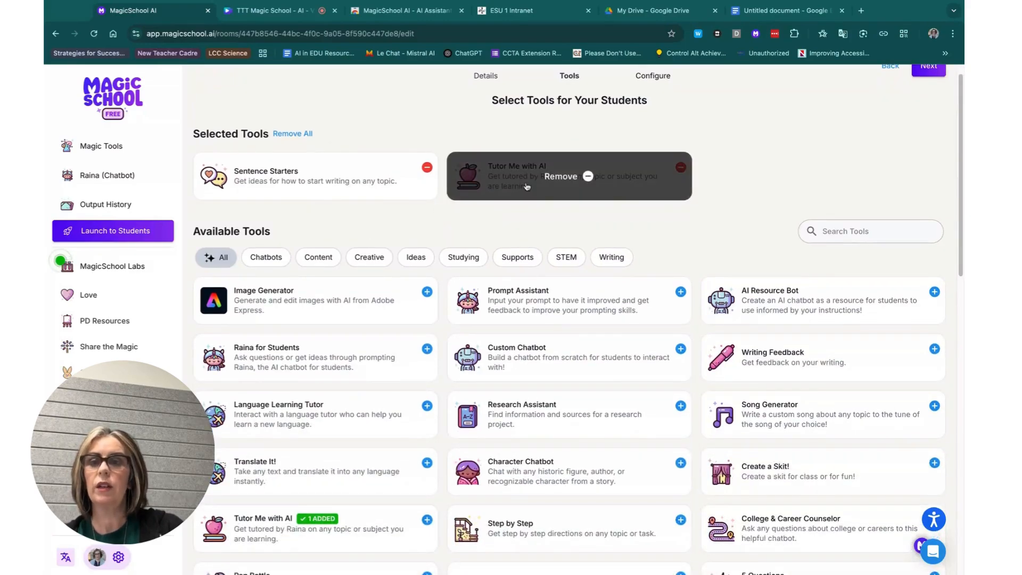
scroll(675, 216, down, 2)
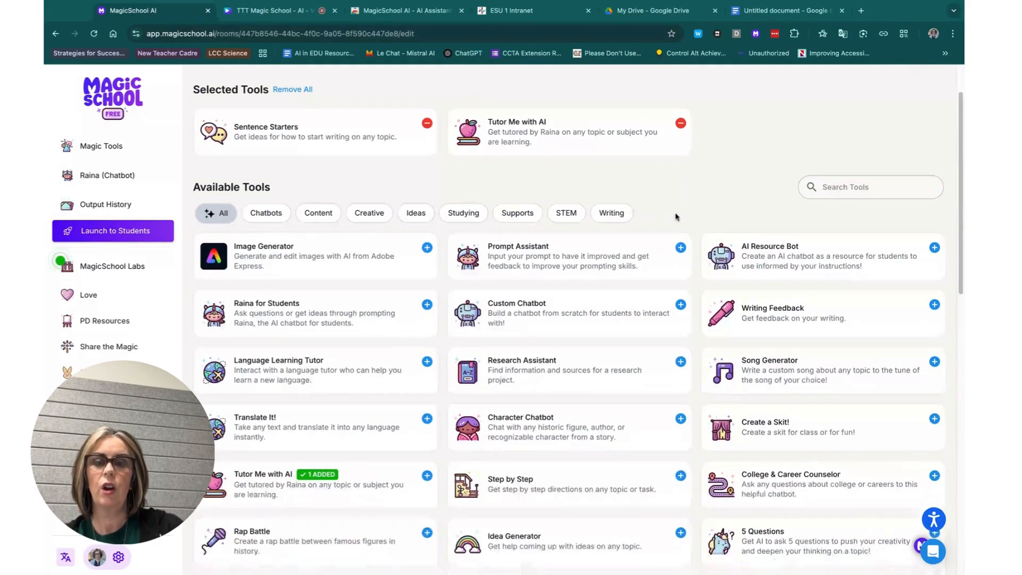
scroll(674, 215, down, 2)
scroll(330, 328, down, 2)
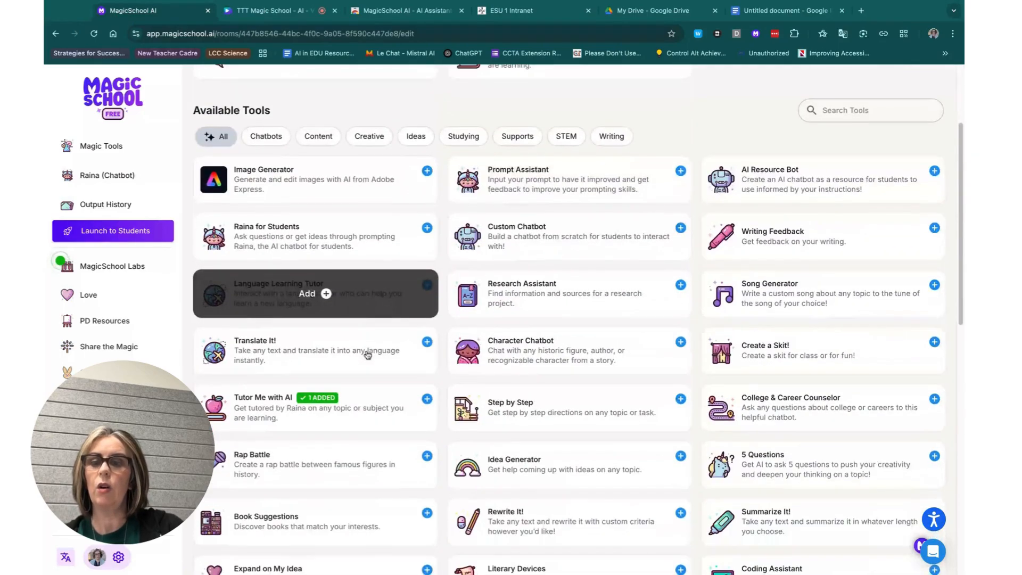
scroll(367, 355, down, 4)
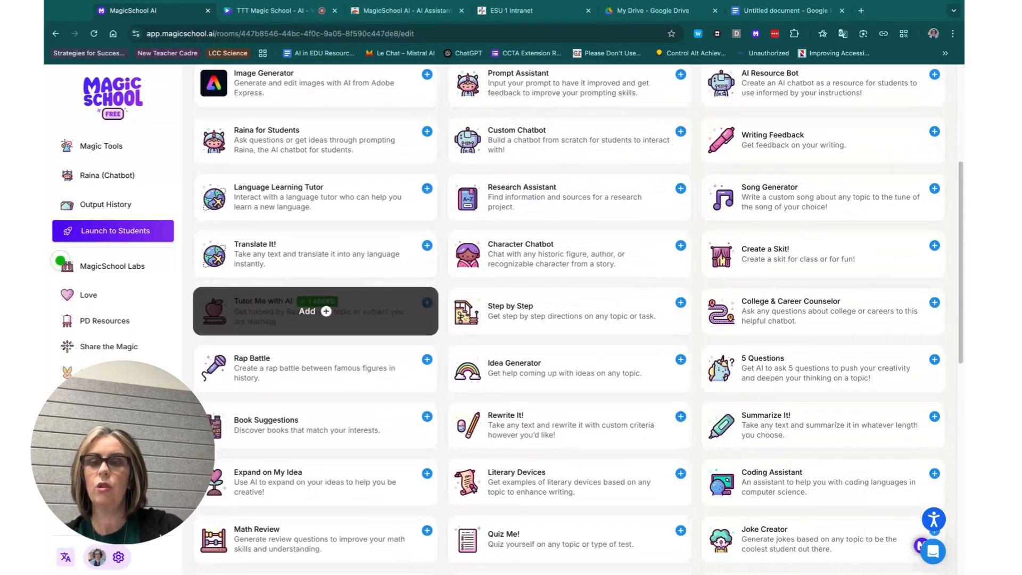
click(510, 369)
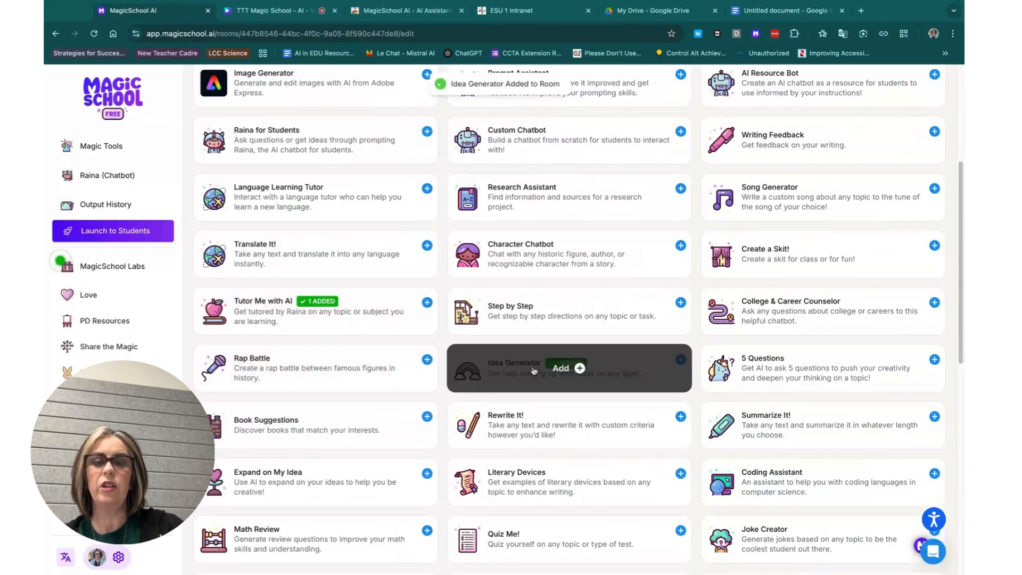
scroll(619, 211, up, 2)
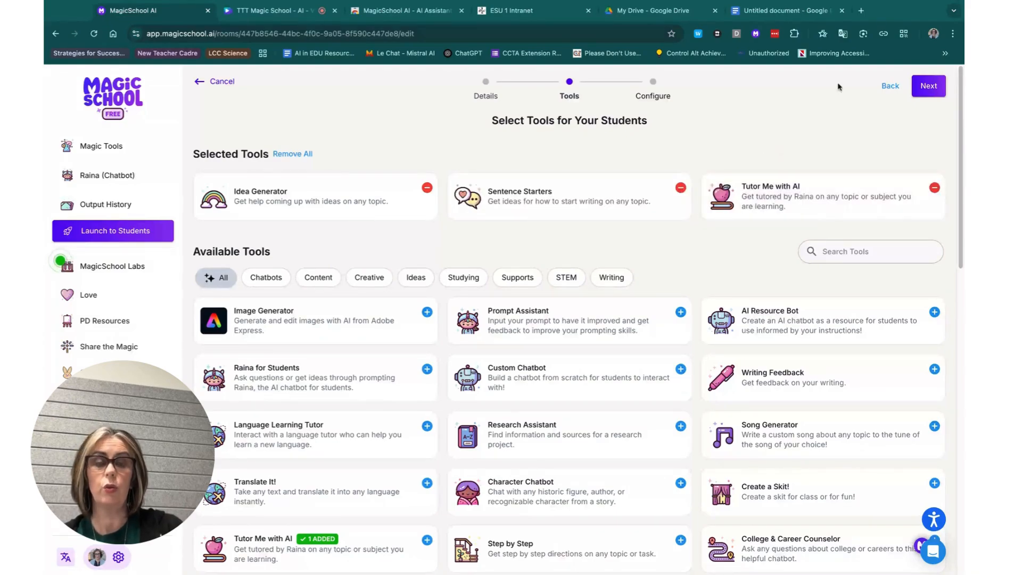
click(929, 86)
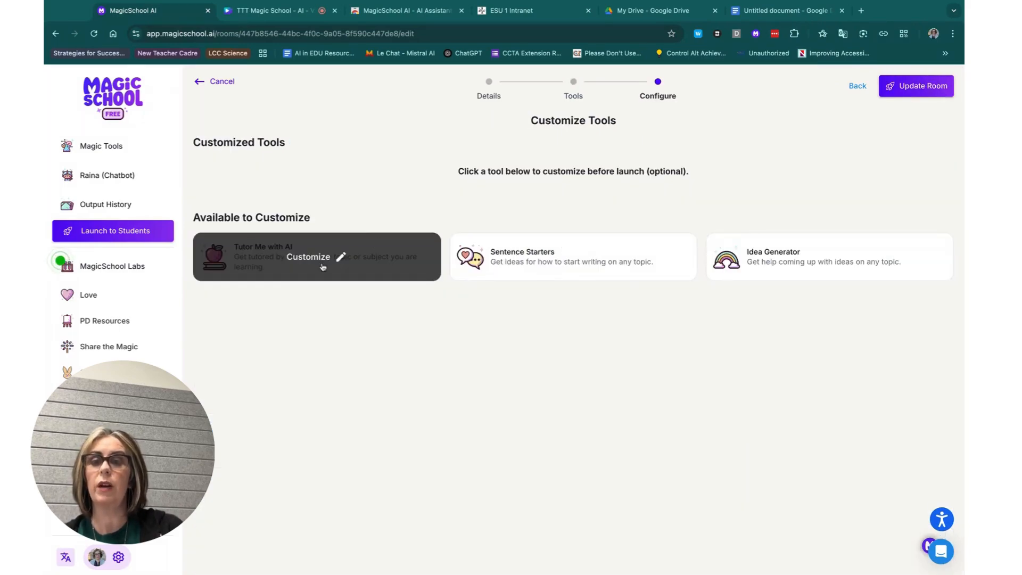
- Open the Tutor Me with AI tool for customization and rename it "Water Cycle Tutor"
click(335, 259)
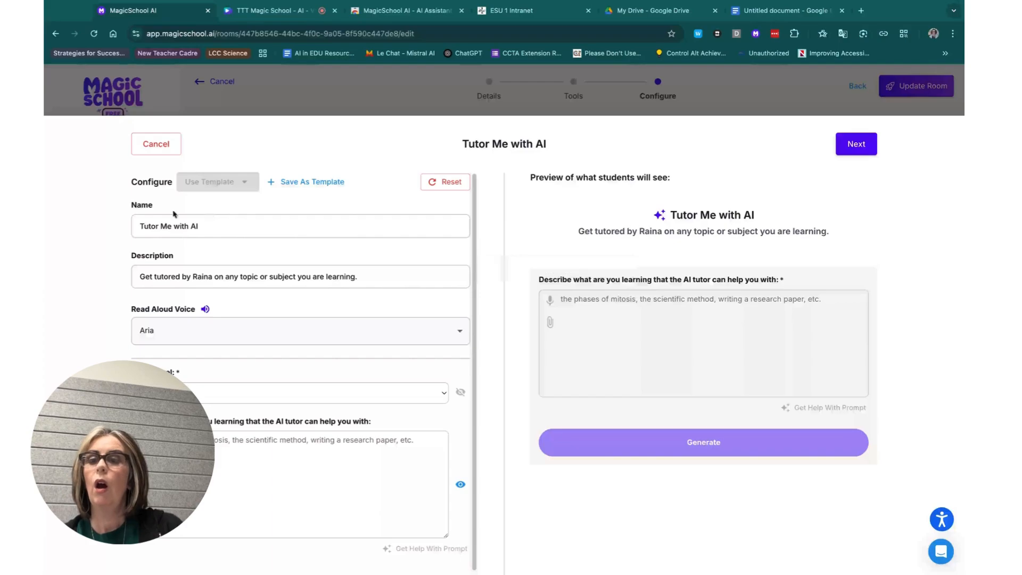
triple_click(204, 226)
text(Water)
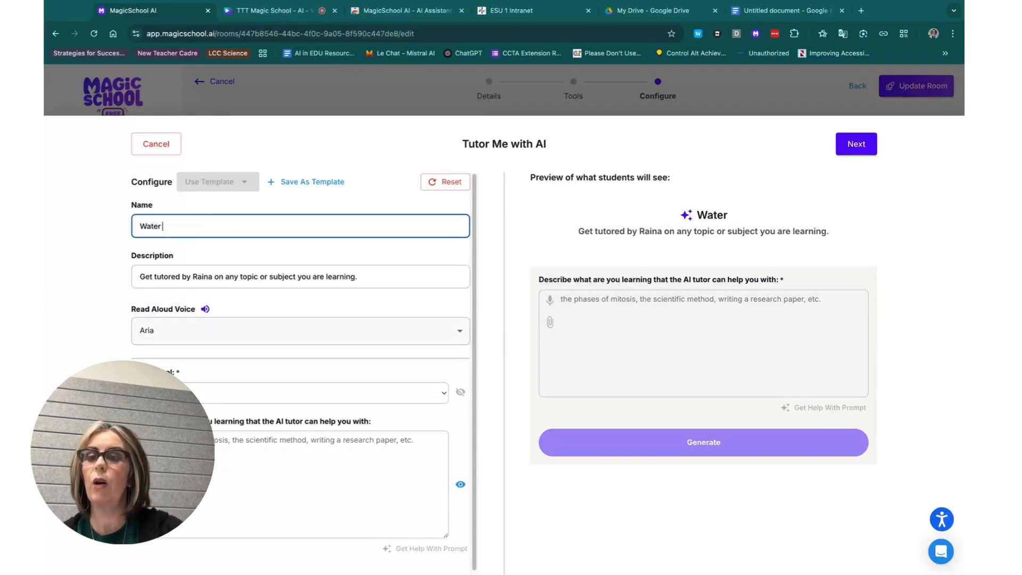
text( Cycle Tut)
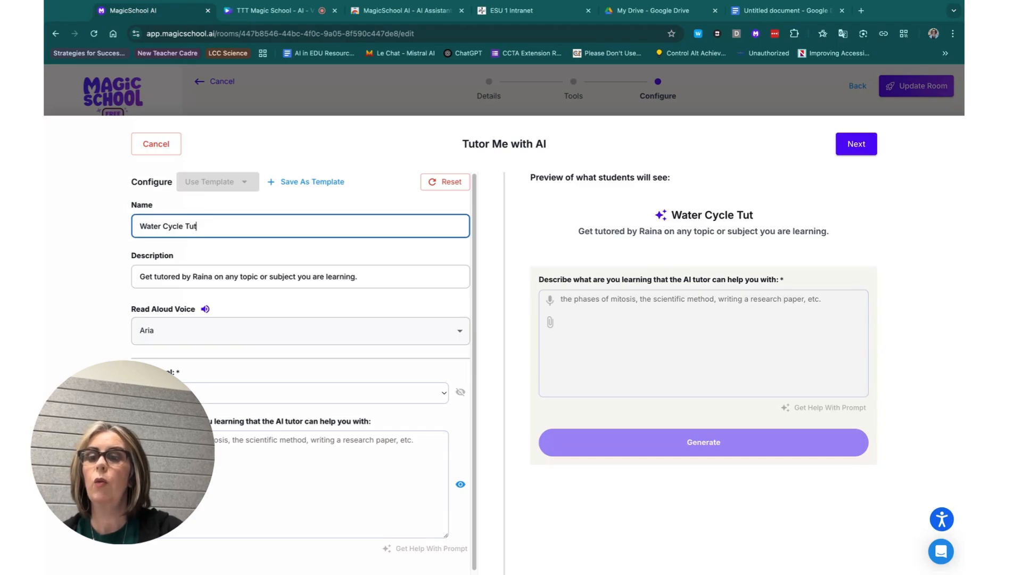
text(or)
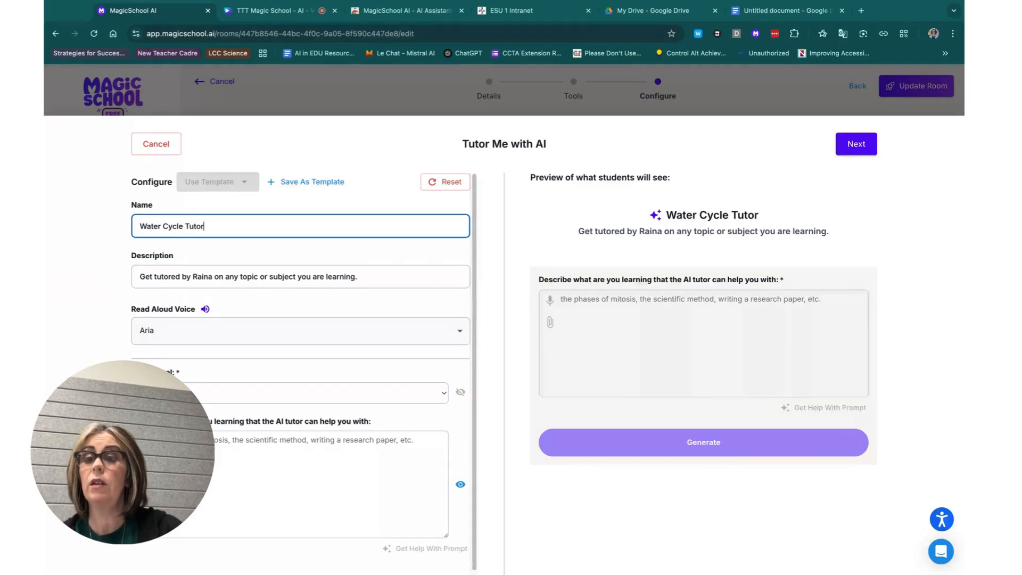
- Change the tutor tool's description to "Get tutored by Raina on the water cycle"
click(227, 278)
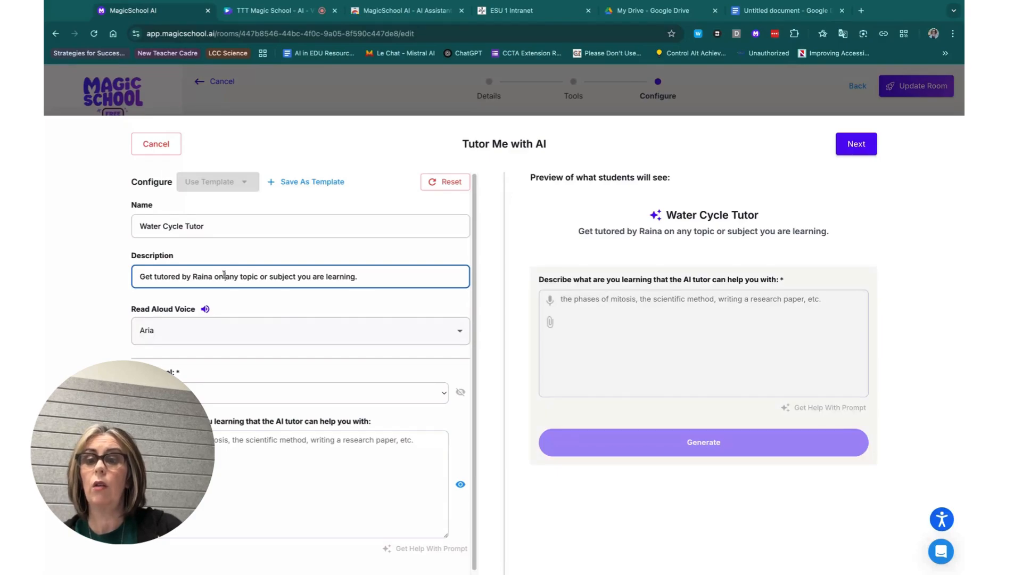
key(shift+End)
text(the)
key(BackSpace)
key(BackSpace)
key(BackSpace)
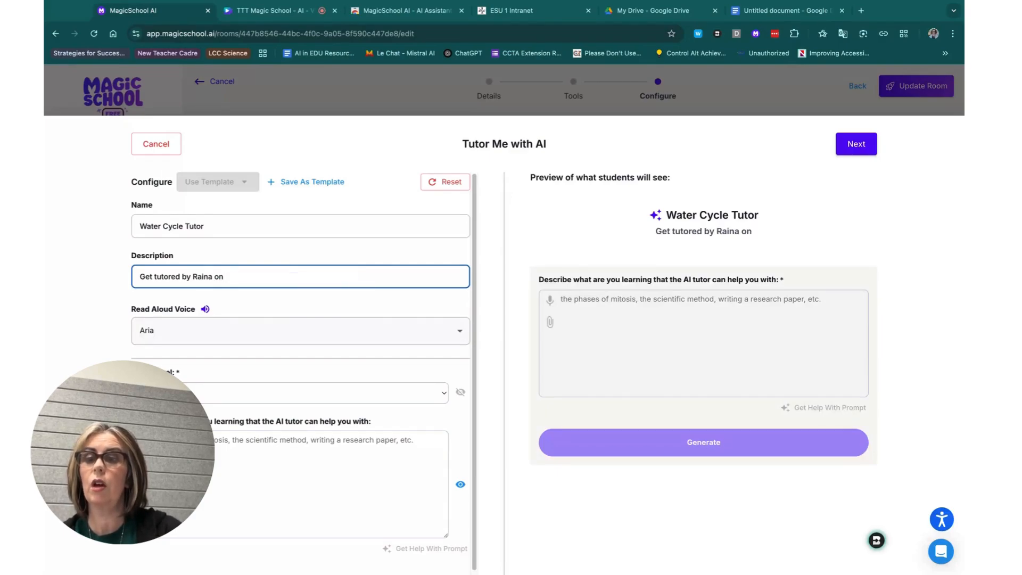
text(the)
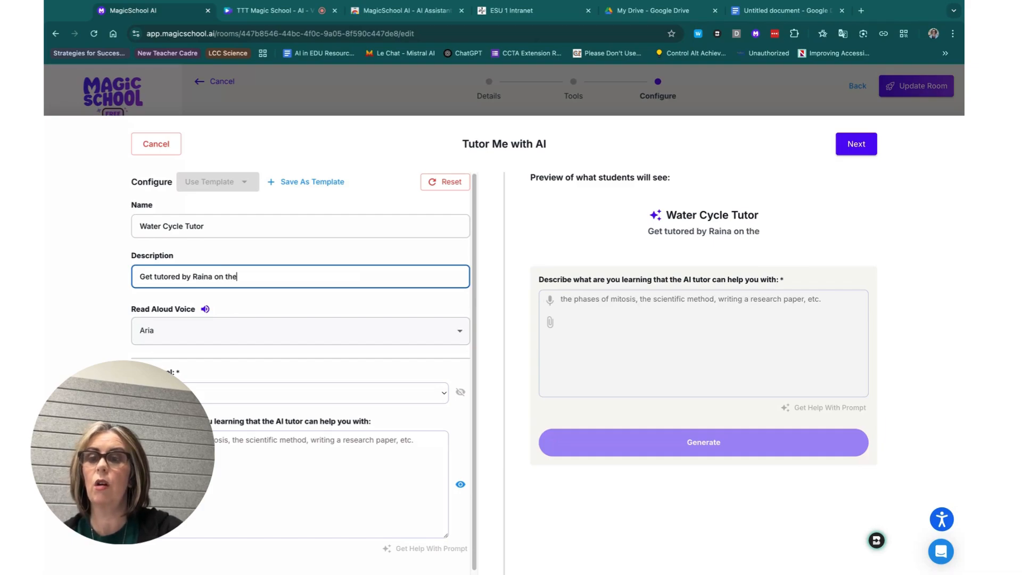
text( water cycle)
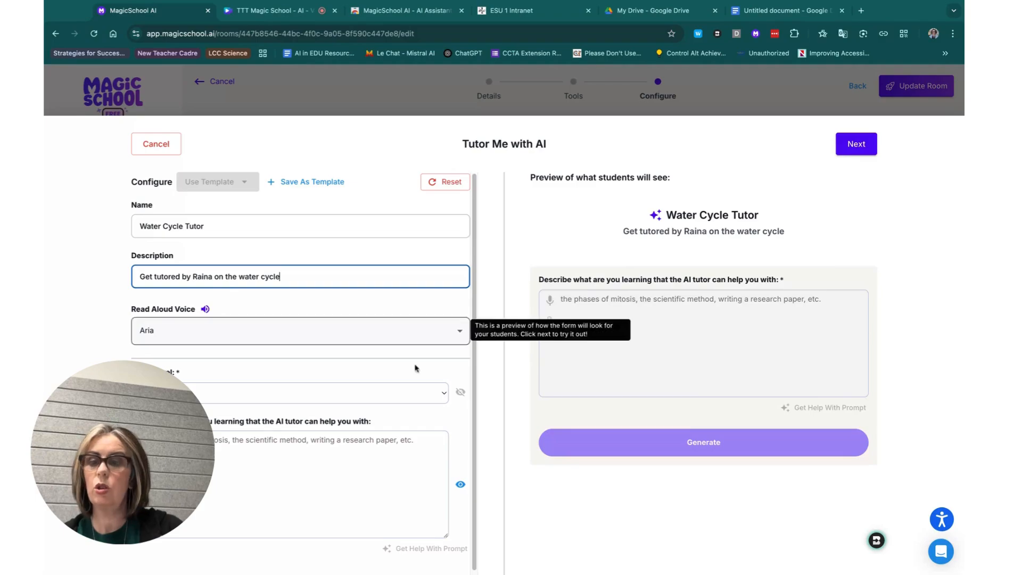
- Enter "water cycle" as the learning topic, then improve it with the Prompt Assistant and accept the suggested prompt
click(271, 454)
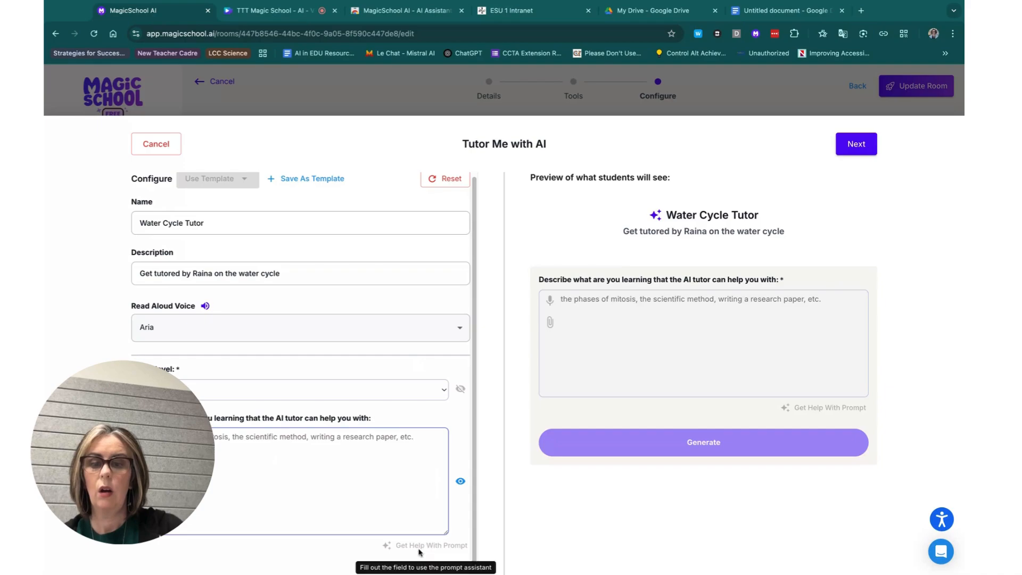
text(water cycle)
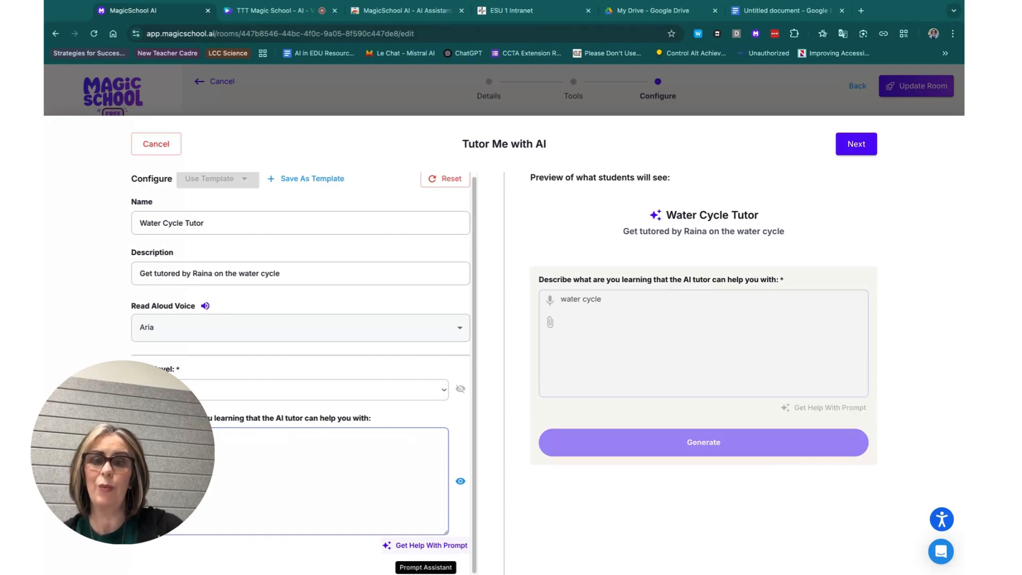
click(426, 545)
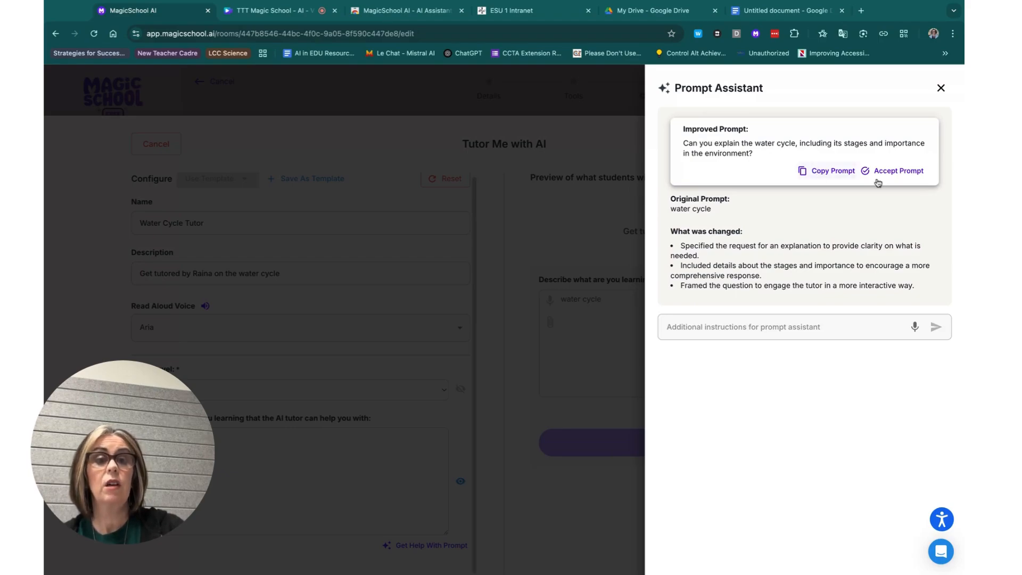
click(893, 173)
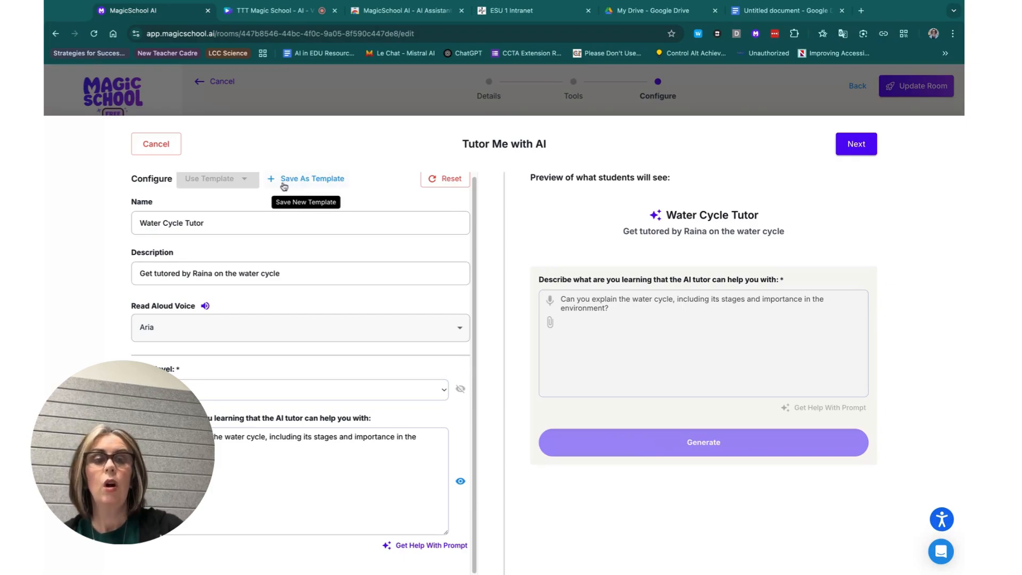
- Save the Water Cycle Tutor customization without testing it and update the student room
click(865, 150)
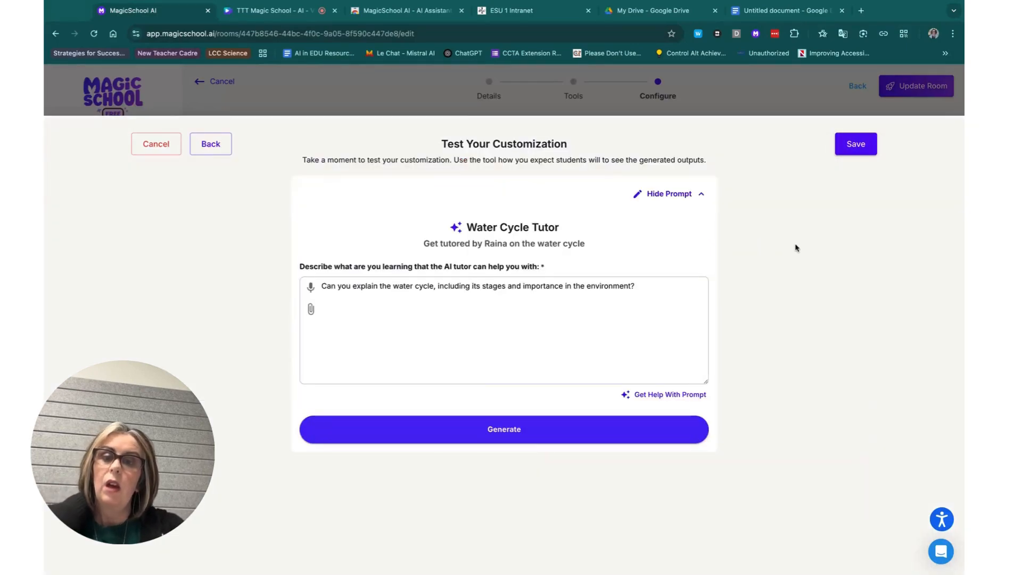
click(855, 143)
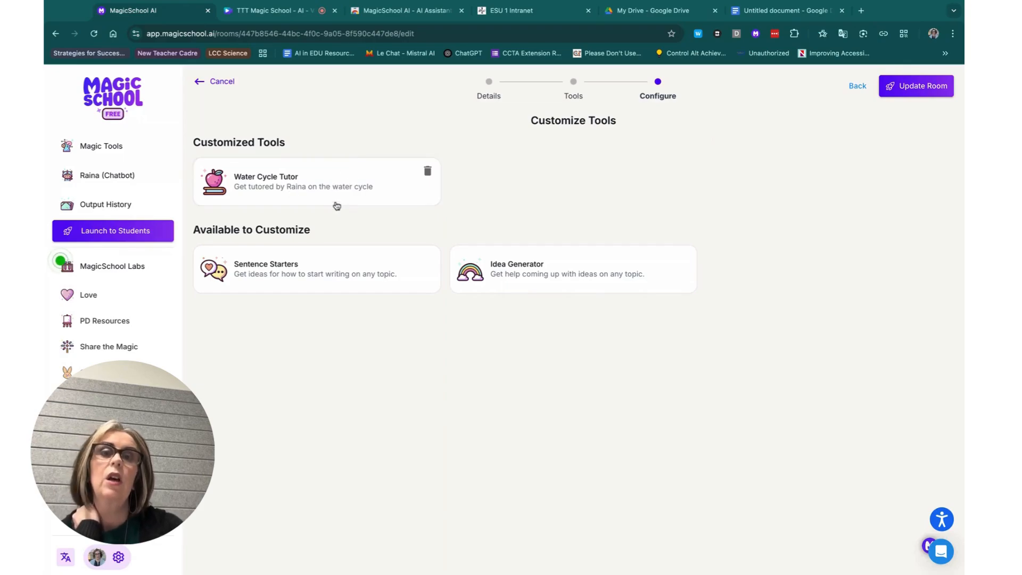
click(918, 91)
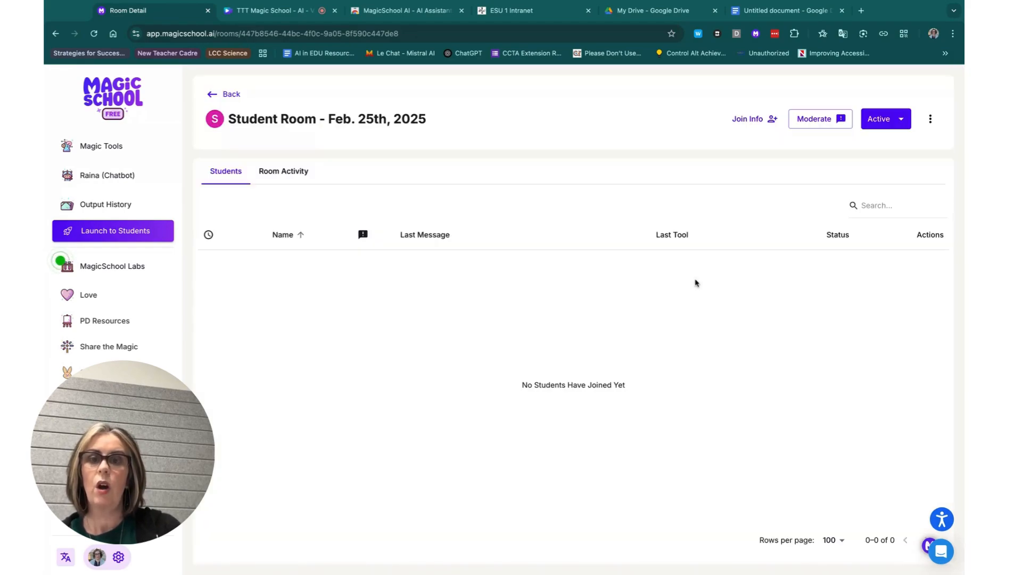
- Copy the student room's join URL from its join info and close the sharing dialog
click(749, 126)
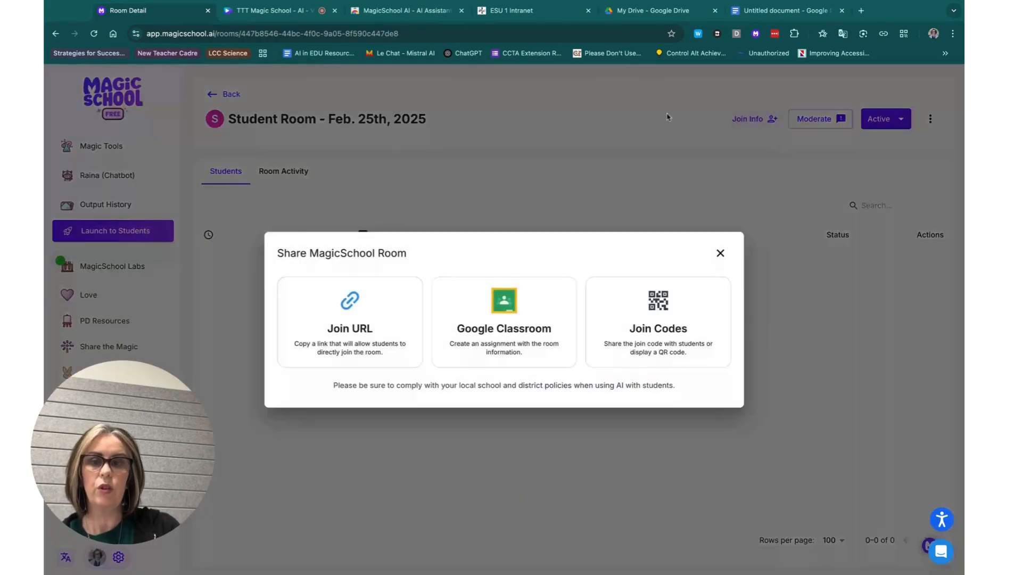
click(359, 315)
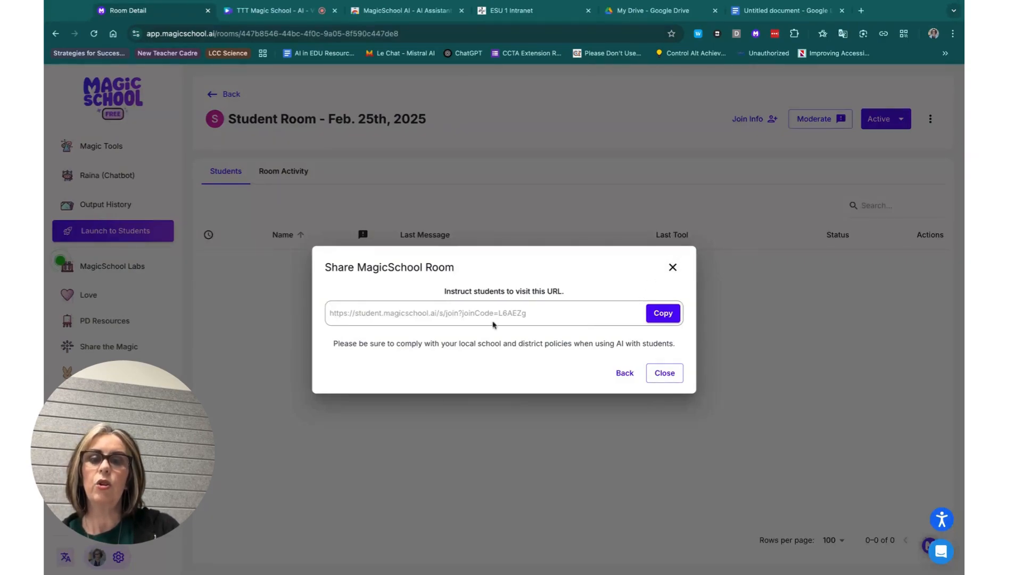
click(664, 318)
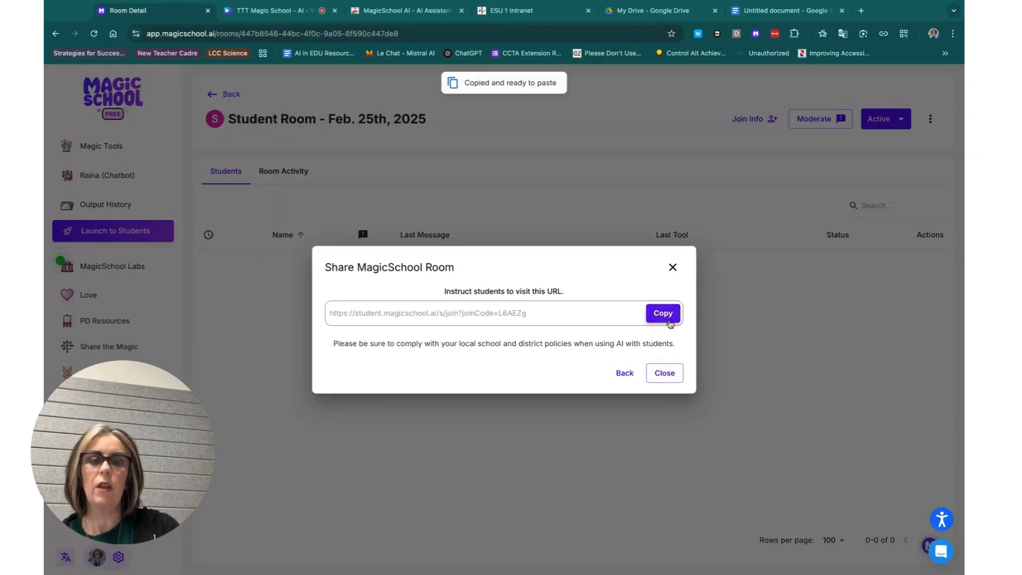
click(673, 267)
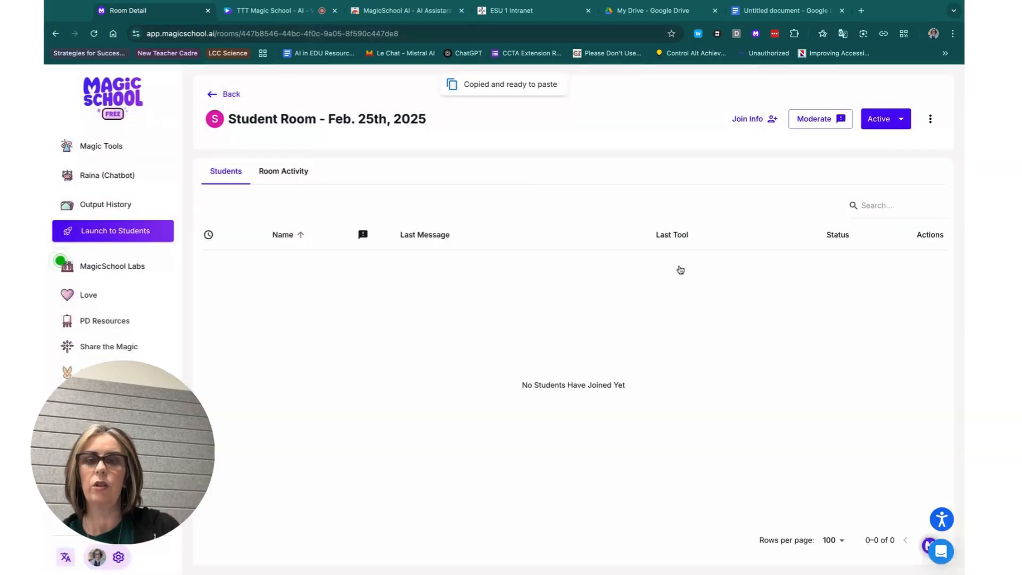
- View the room's QR code and join code among the sharing options, then close the dialog
click(759, 123)
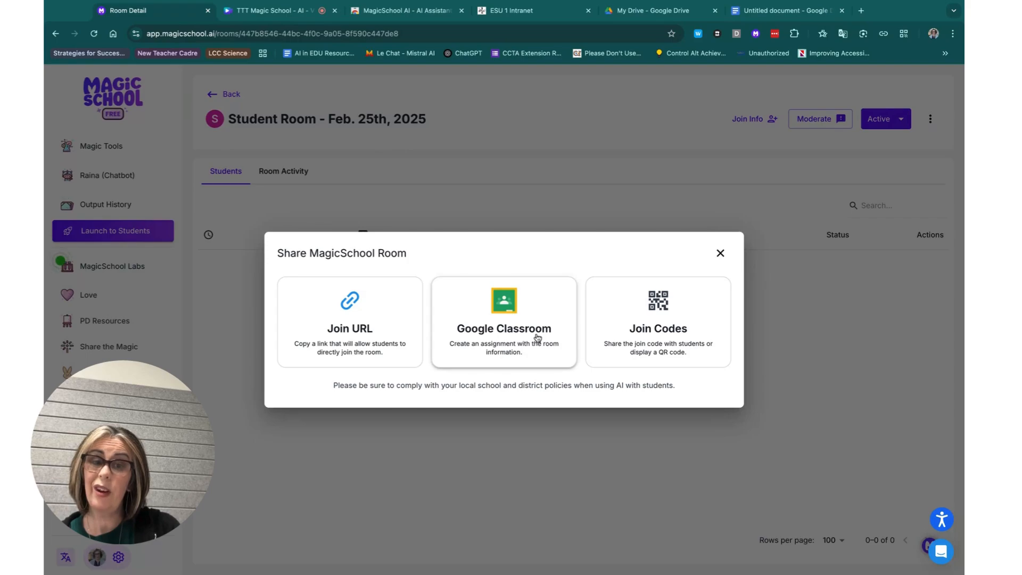
click(673, 311)
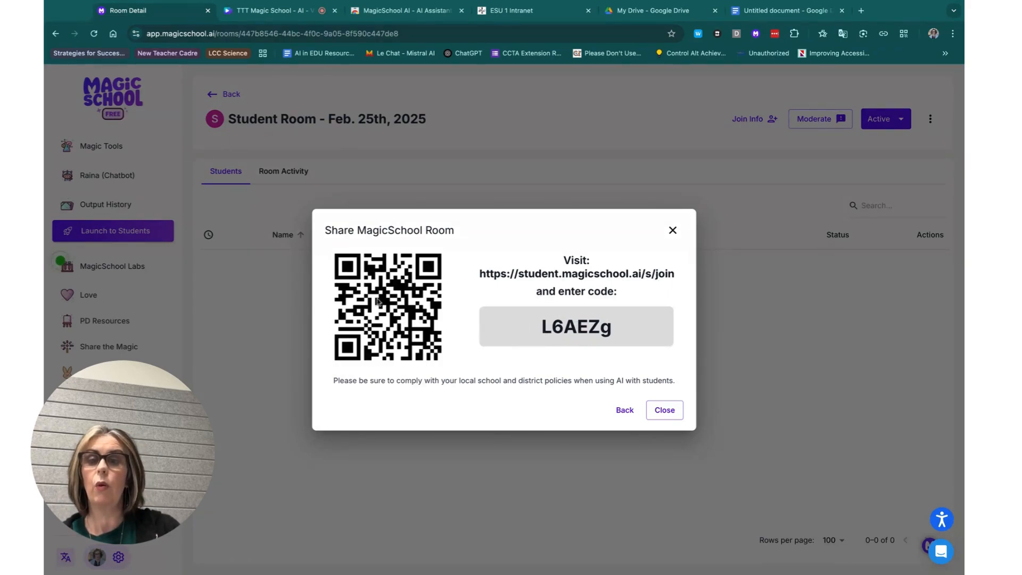
click(664, 410)
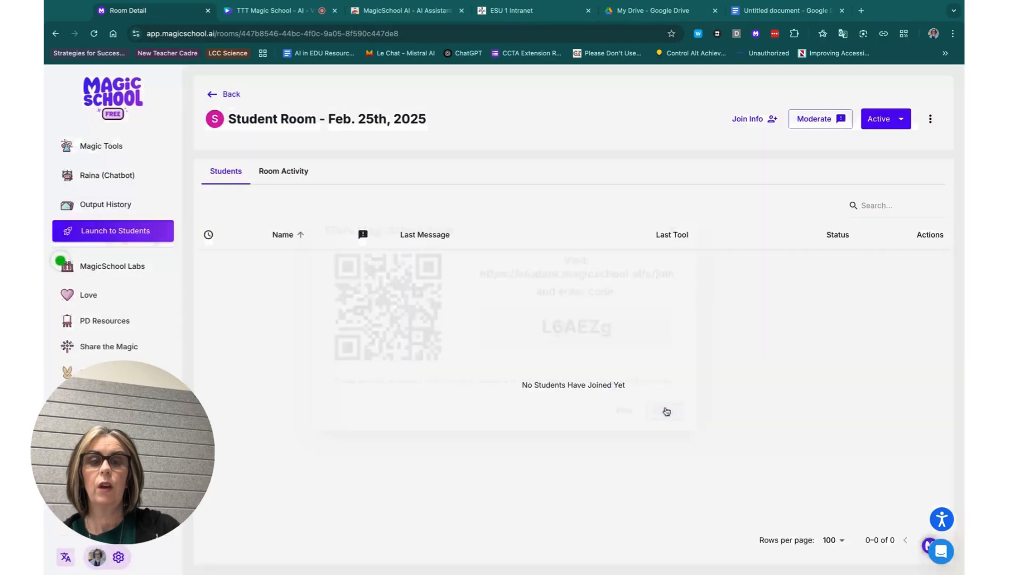
- Open the copied join link in a new browser tab and join the student room as "Name"
click(861, 11)
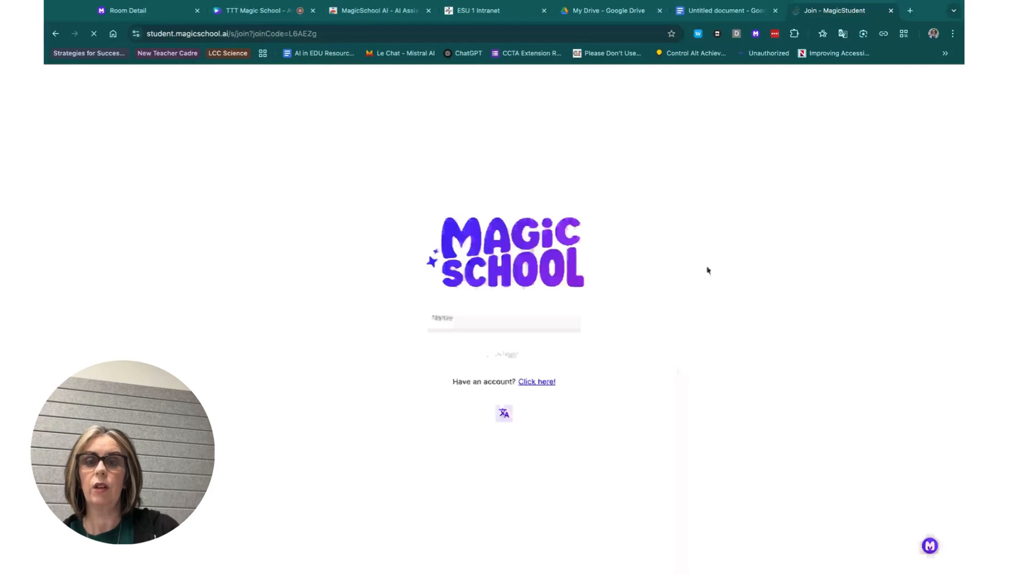
click(498, 317)
text(N)
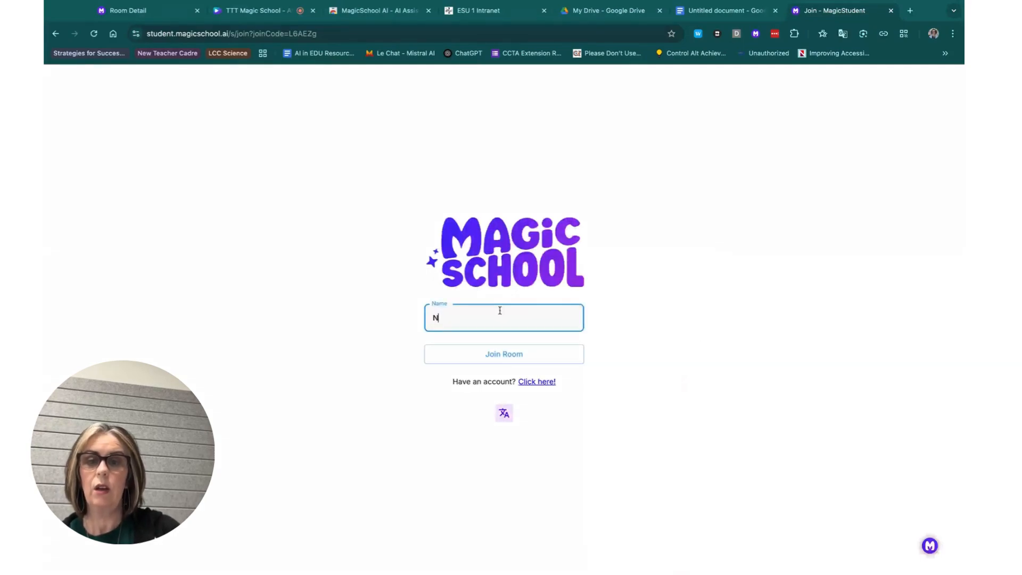
text(ame)
click(487, 362)
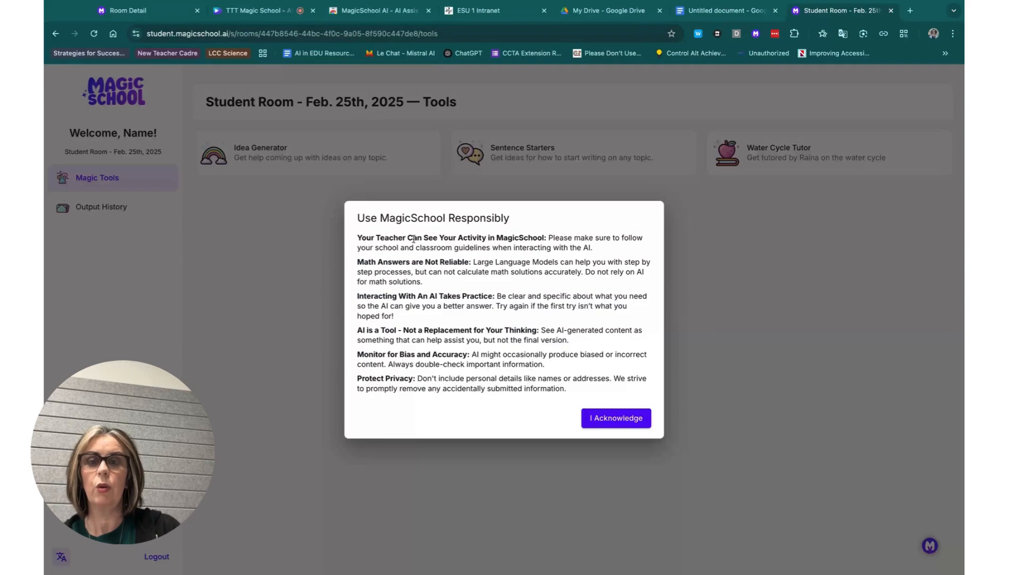
- Acknowledge the responsible-use notice and start the Water Cycle Tutor with its prefilled prompt
click(639, 418)
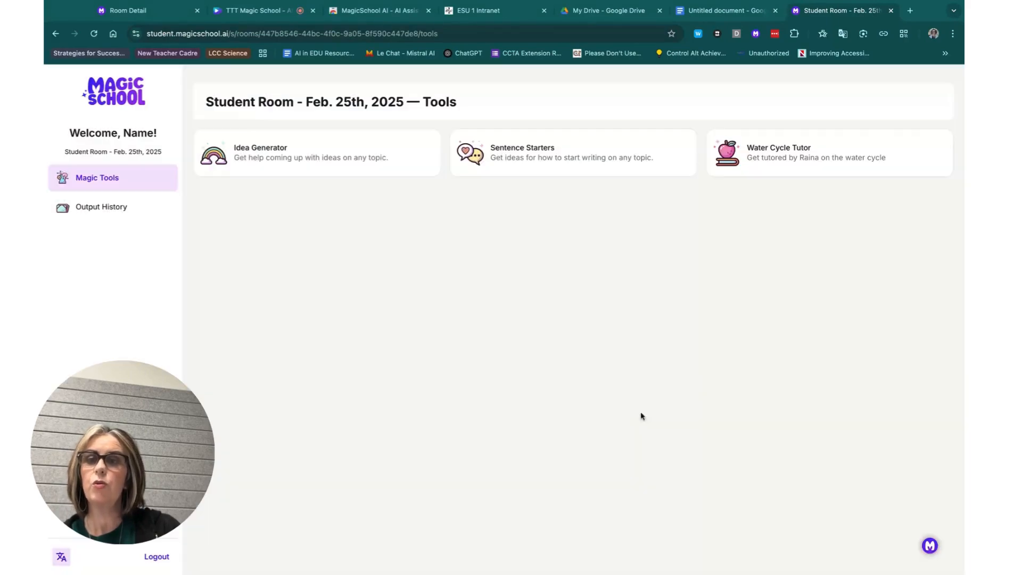
click(804, 143)
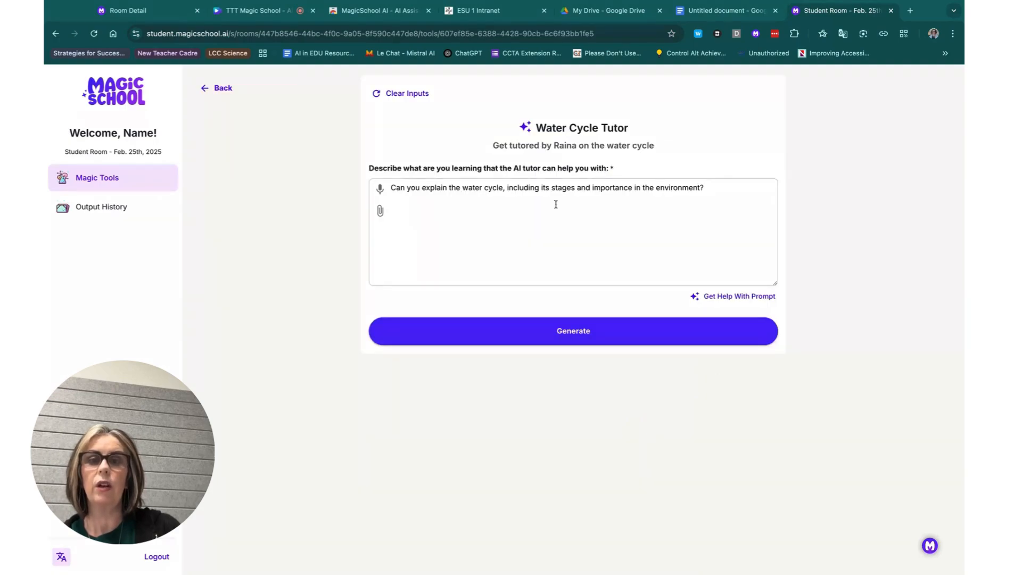
click(586, 330)
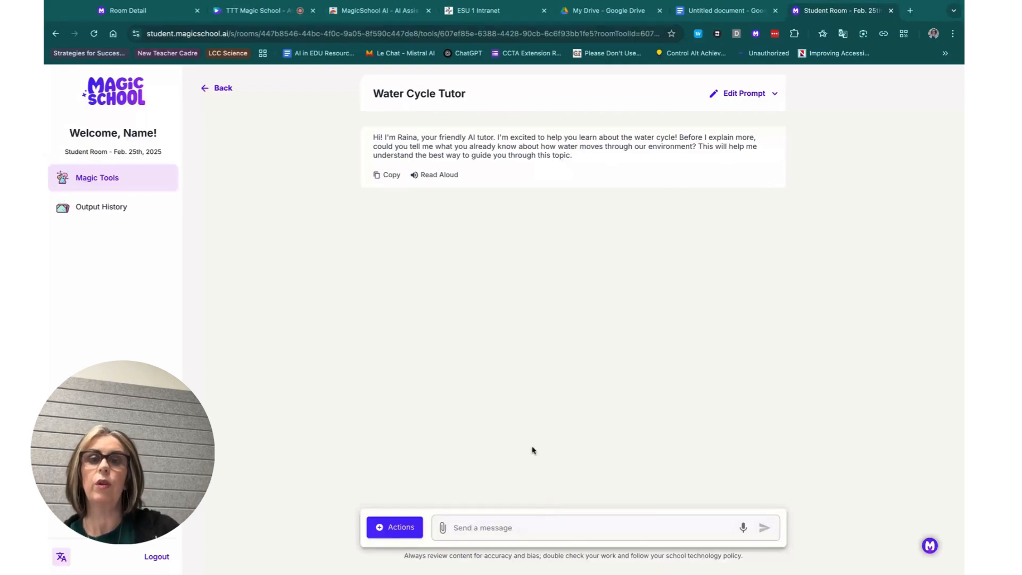
- Reply to the Water Cycle Tutor with the message "I don't know anything yet"
click(457, 524)
text(I)
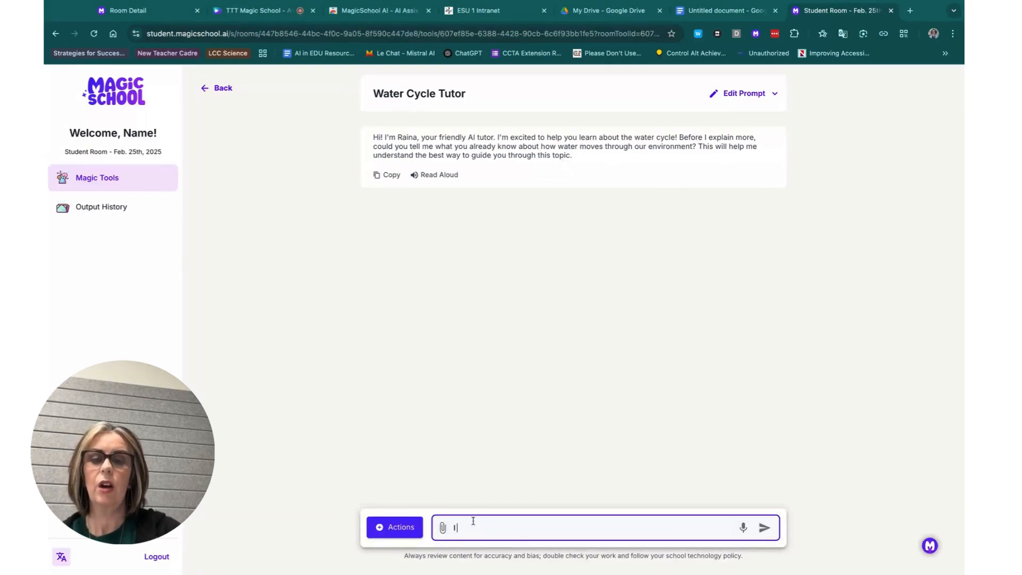
text( don't)
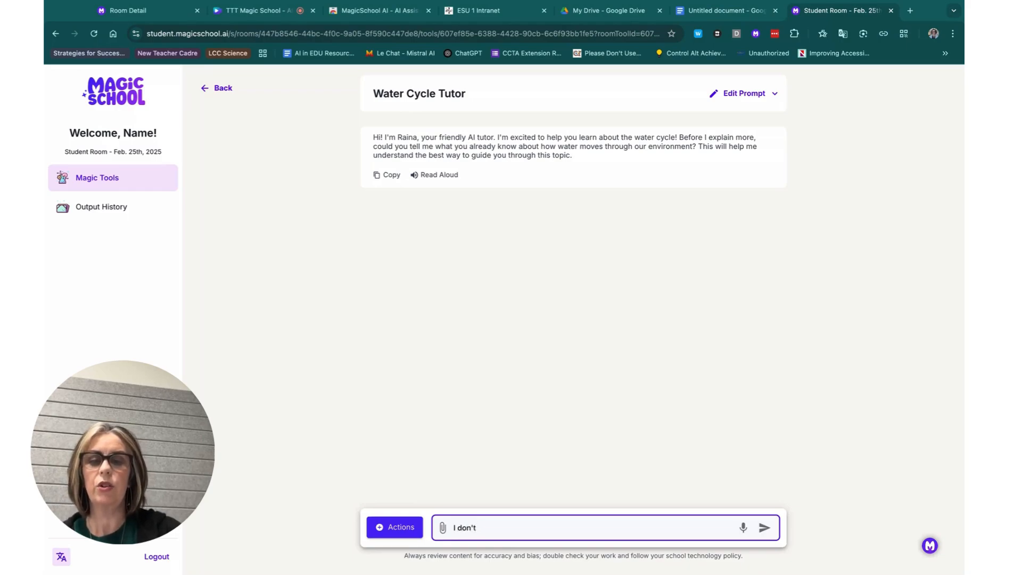
text( know anythi)
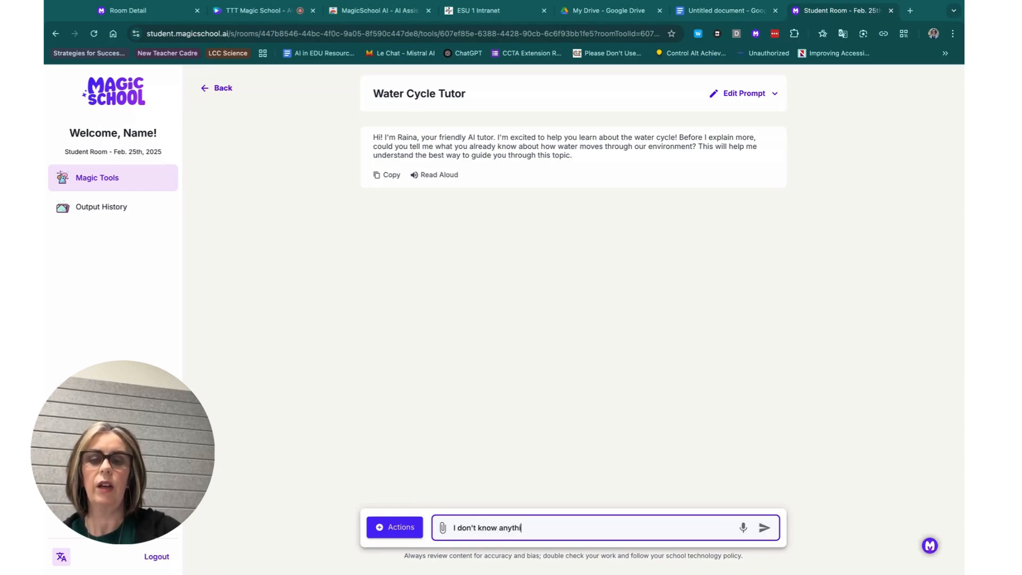
text(ng yet)
key(Return)
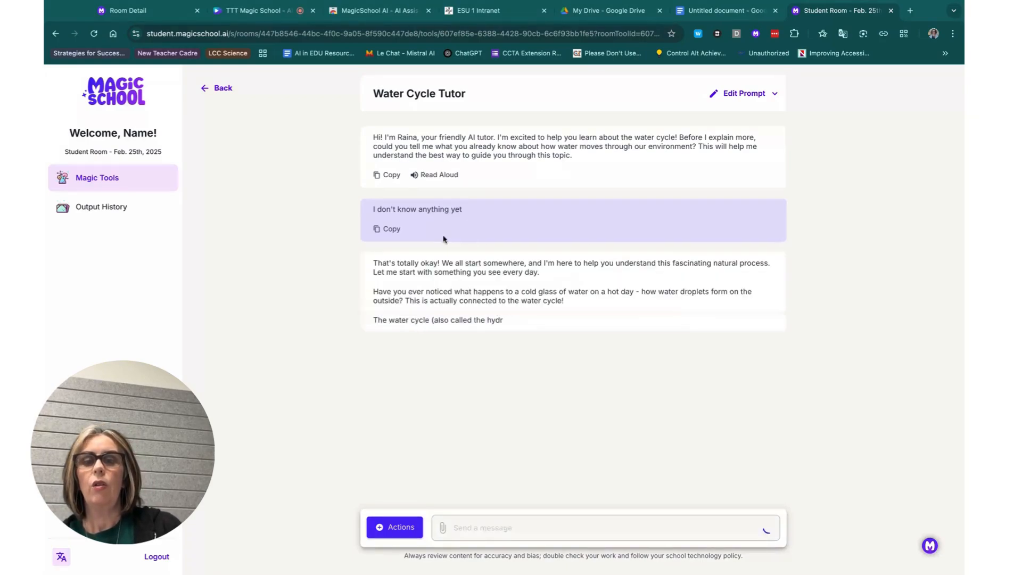
- Switch to the teacher's room page, refresh its student activity, and reopen Student Room - Feb. 25th, 2025 from the rooms list
click(142, 15)
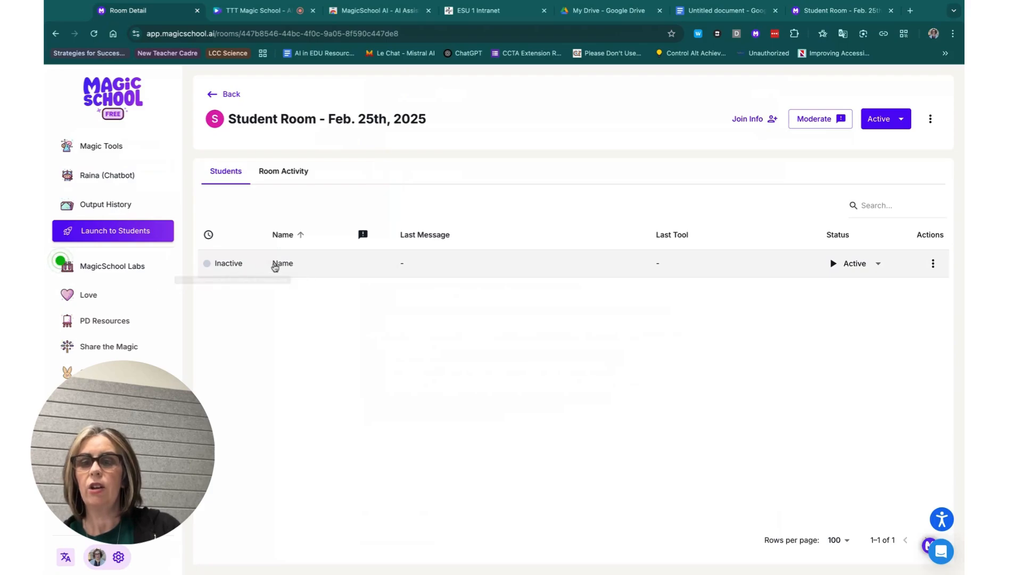
mouse_move(241, 266)
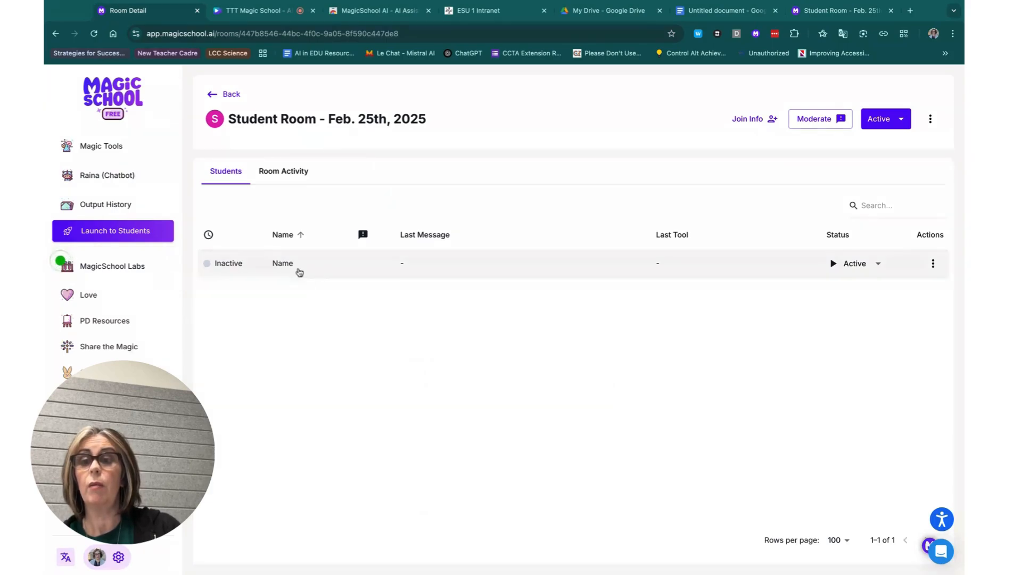
click(95, 34)
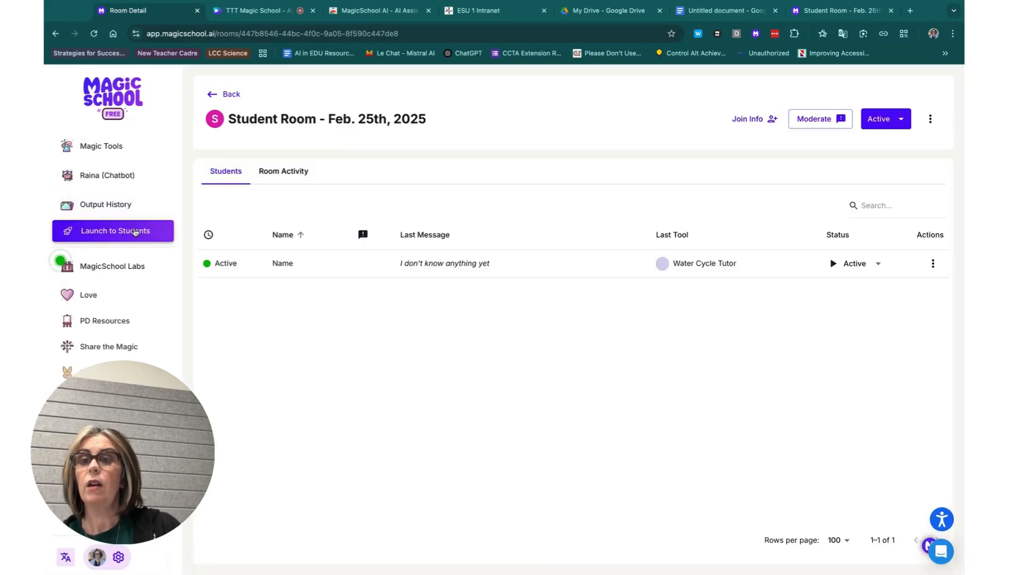
click(139, 230)
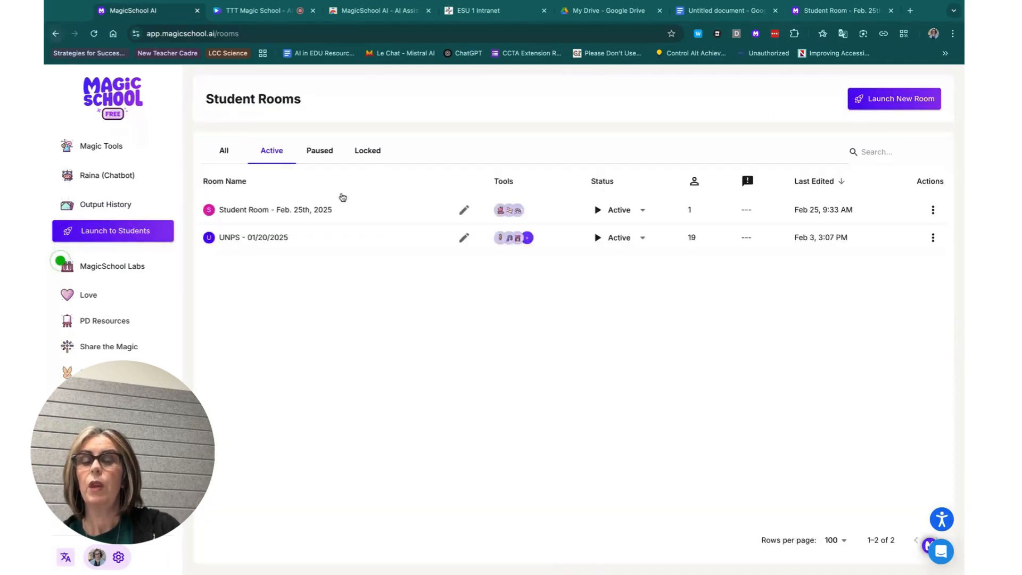
click(280, 213)
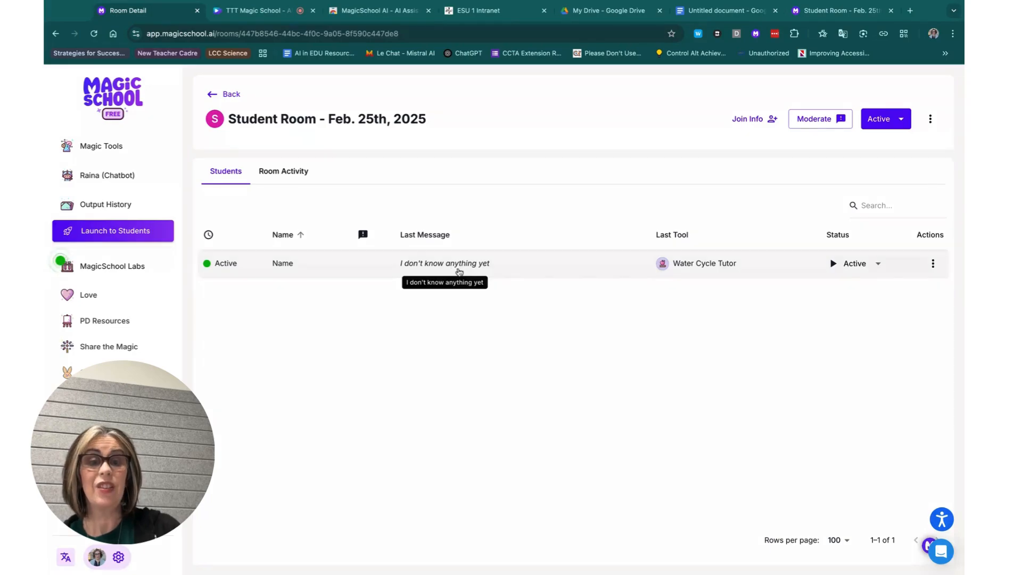
- View the status options and the available actions for the joined student, leaving the student active
click(878, 265)
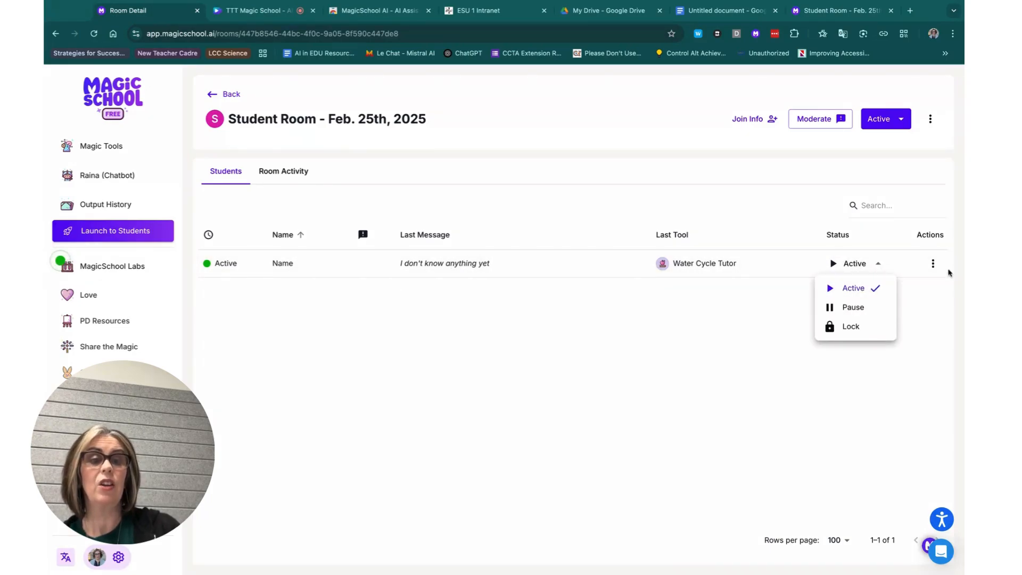
click(932, 264)
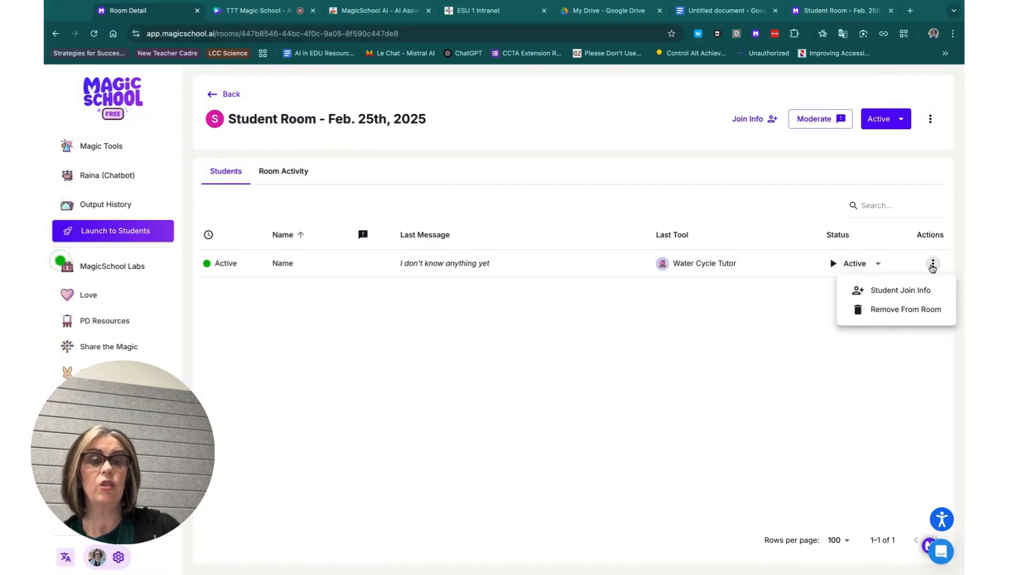
click(695, 261)
- Open the student's output history, read through the full Water Cycle Tutor conversation, and close the history
click(280, 263)
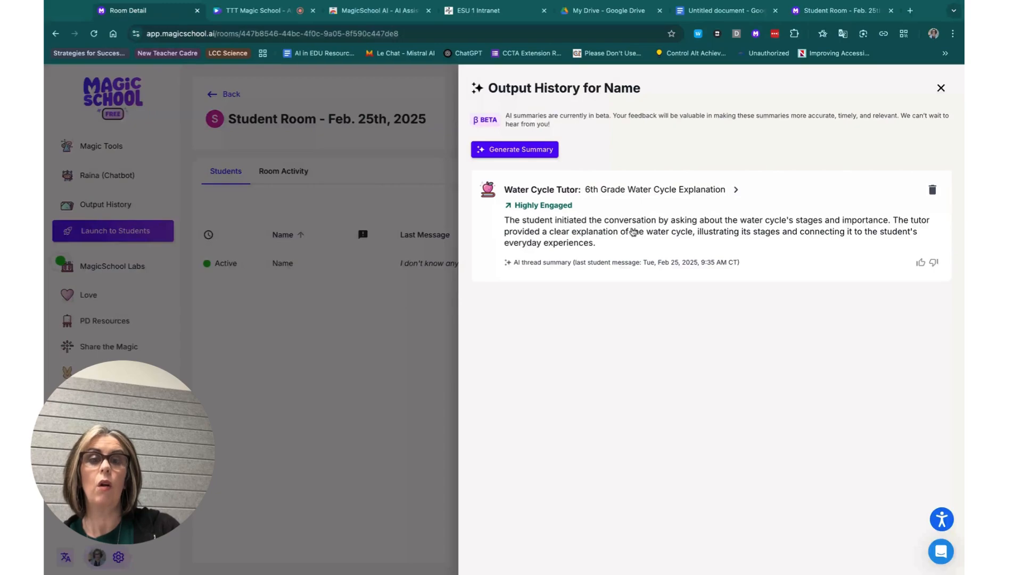
click(633, 231)
scroll(612, 315, down, 1)
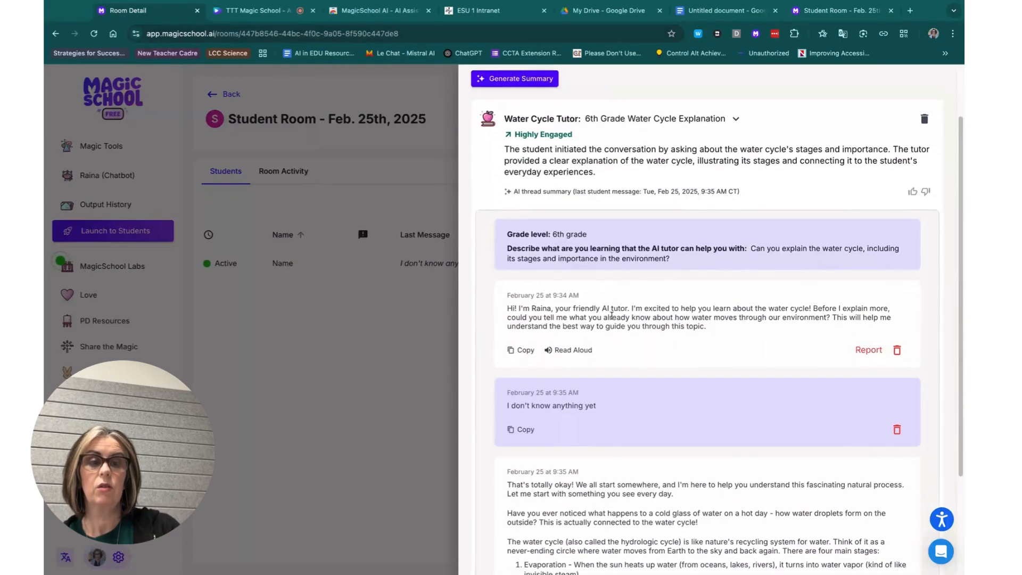
scroll(582, 286, down, 2)
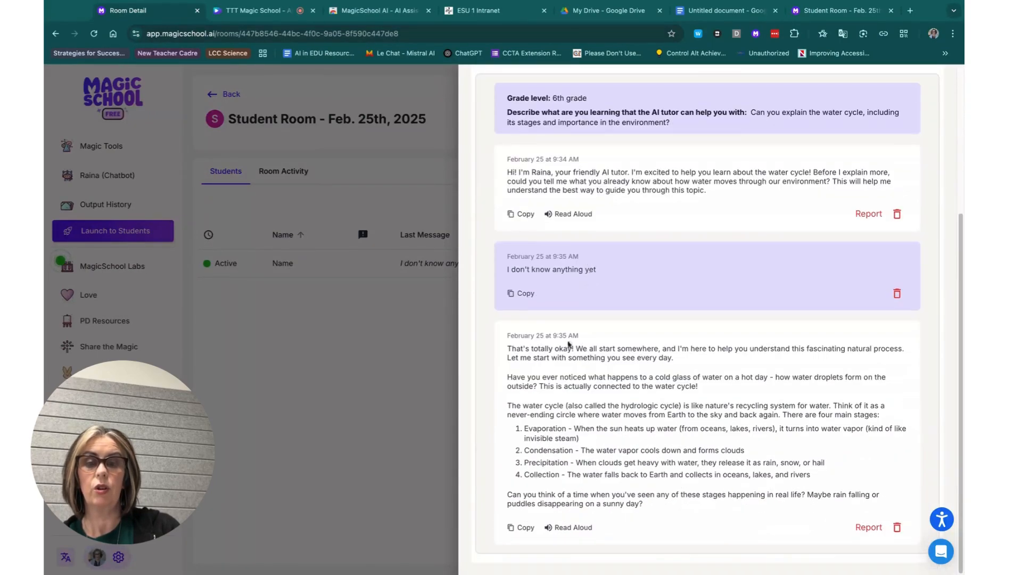
scroll(589, 338, up, 3)
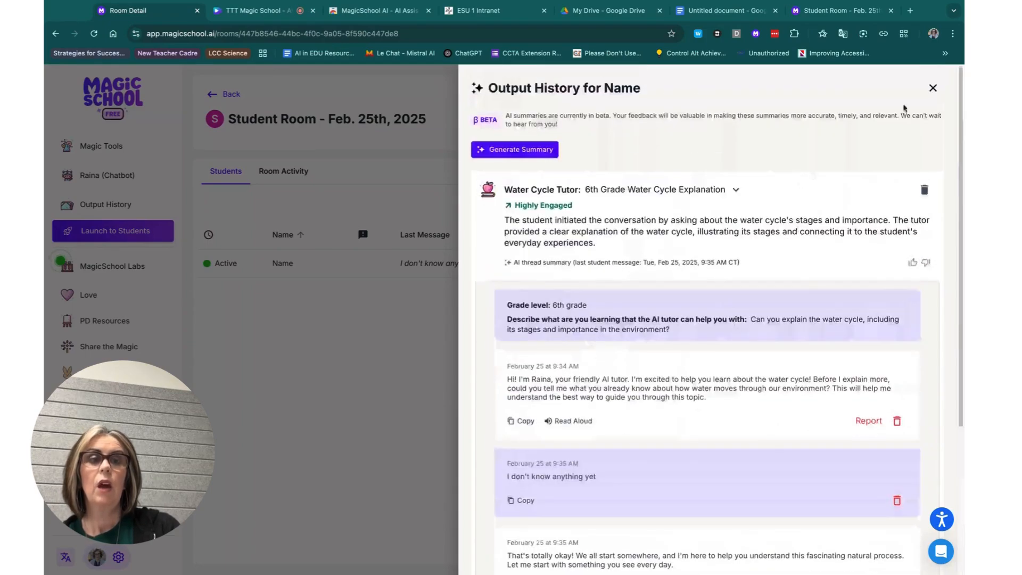
click(932, 89)
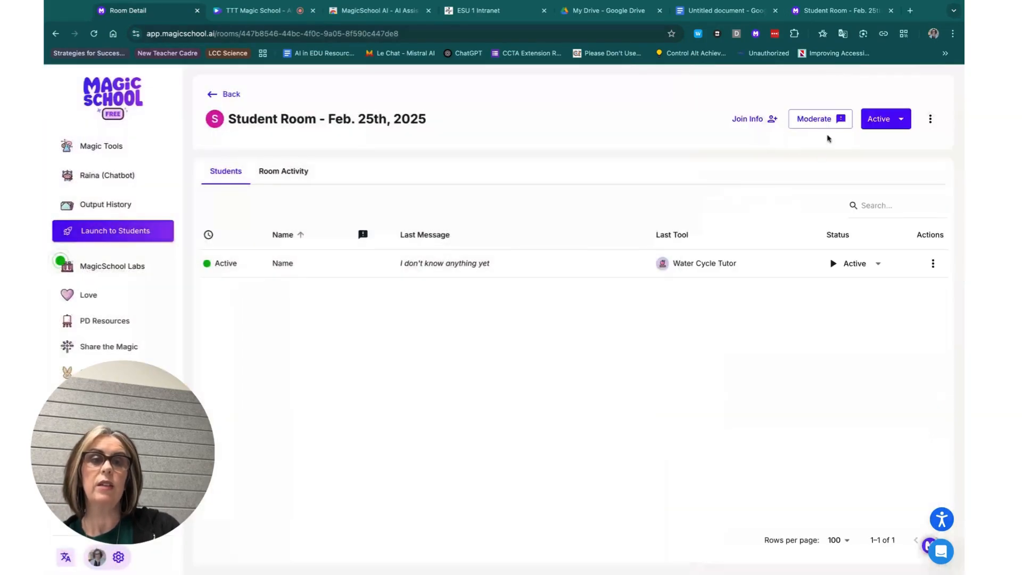
- Check the room's Moderation Panel for flagged messages and close it
click(817, 119)
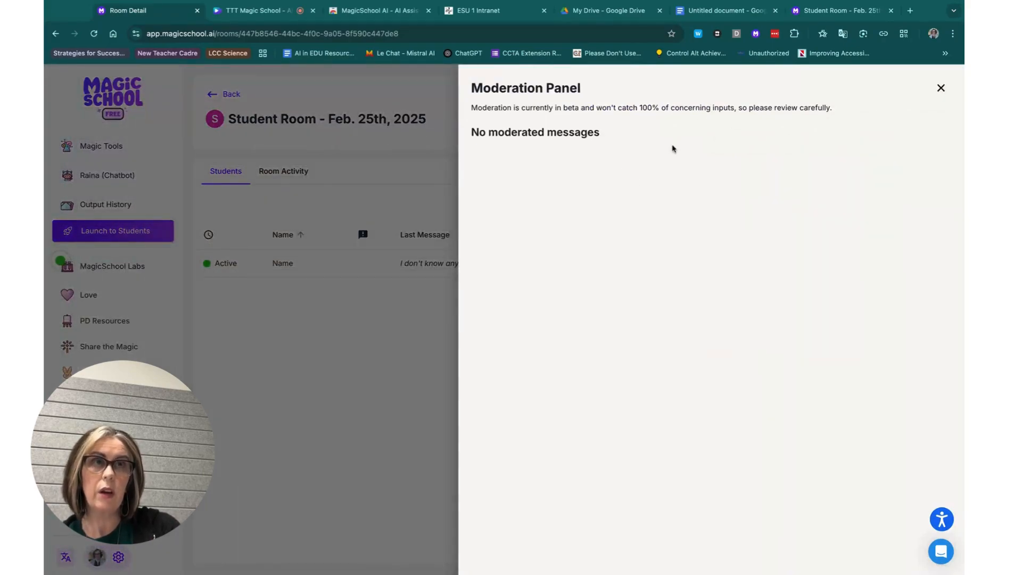
click(941, 88)
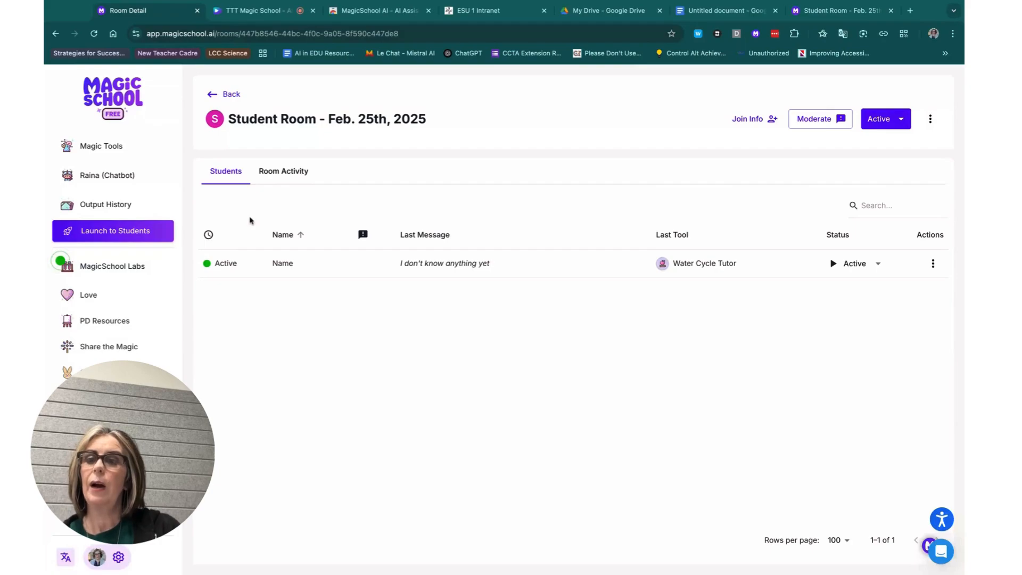
- Open the Raina chatbot and look over its chat history and the extra options for its greeting message
click(131, 180)
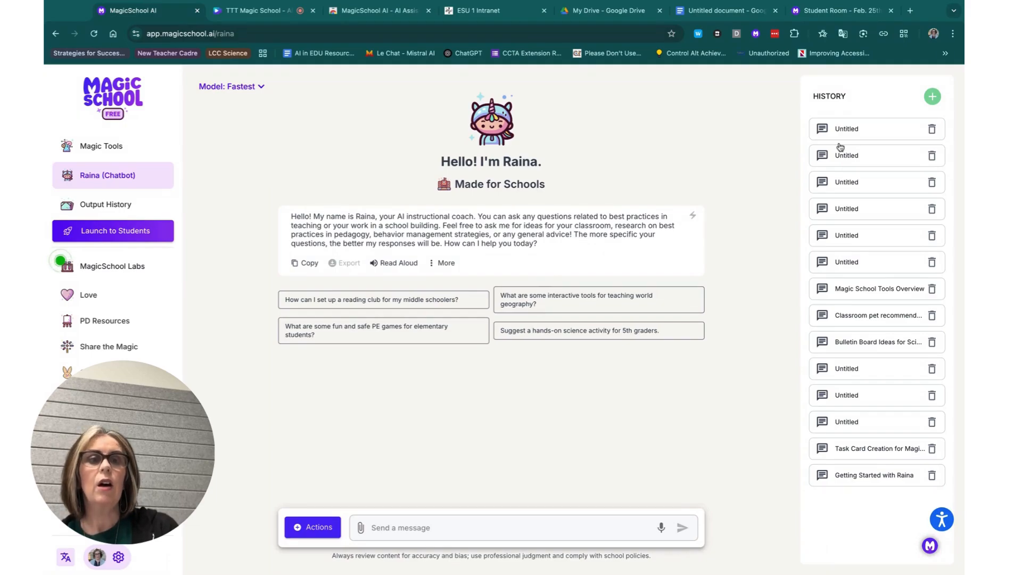
scroll(847, 137, down, 1)
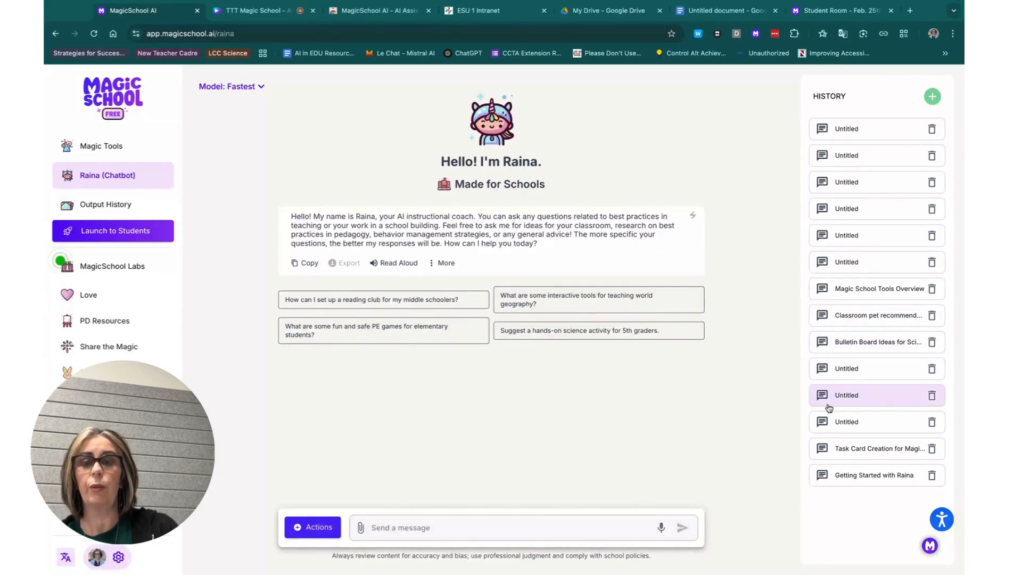
click(444, 264)
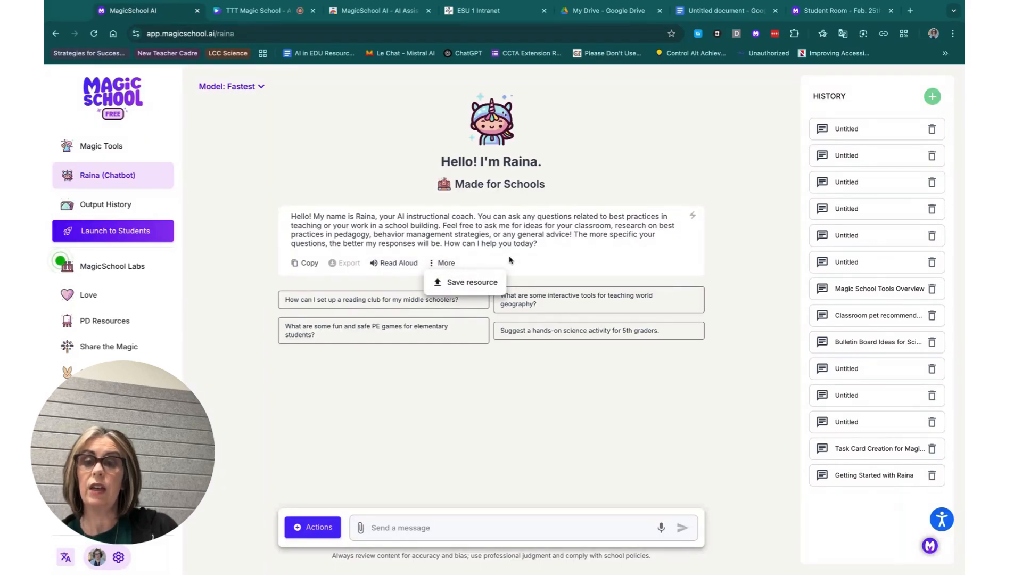
click(337, 396)
- View Raina's quick actions and its custom prompts, then dismiss them
click(313, 527)
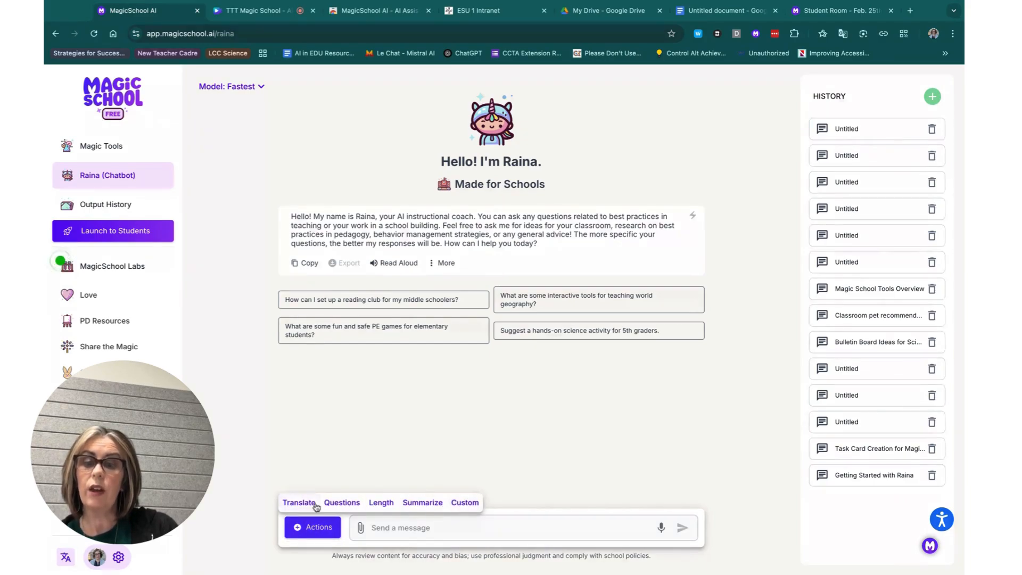
click(458, 501)
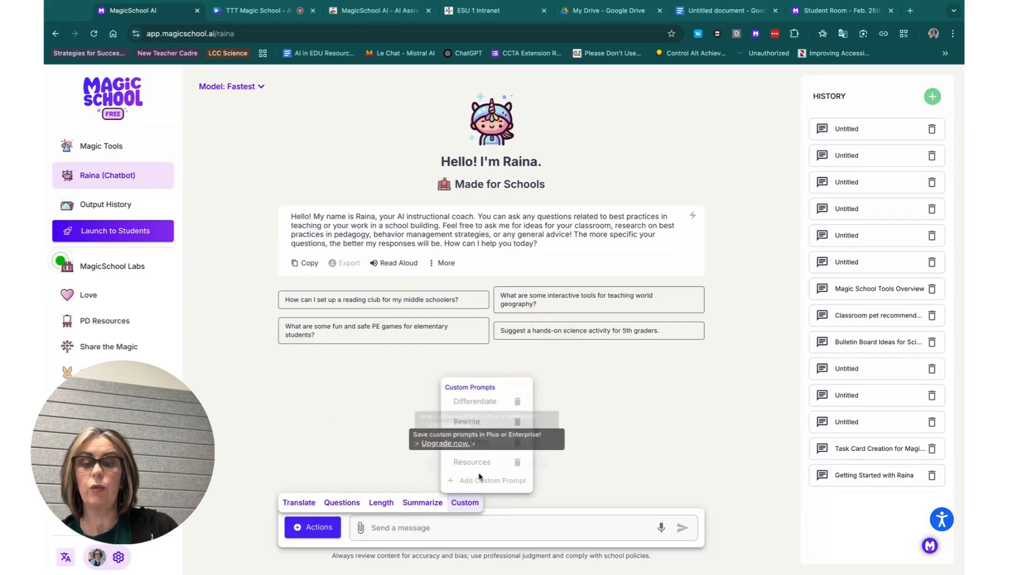
click(365, 408)
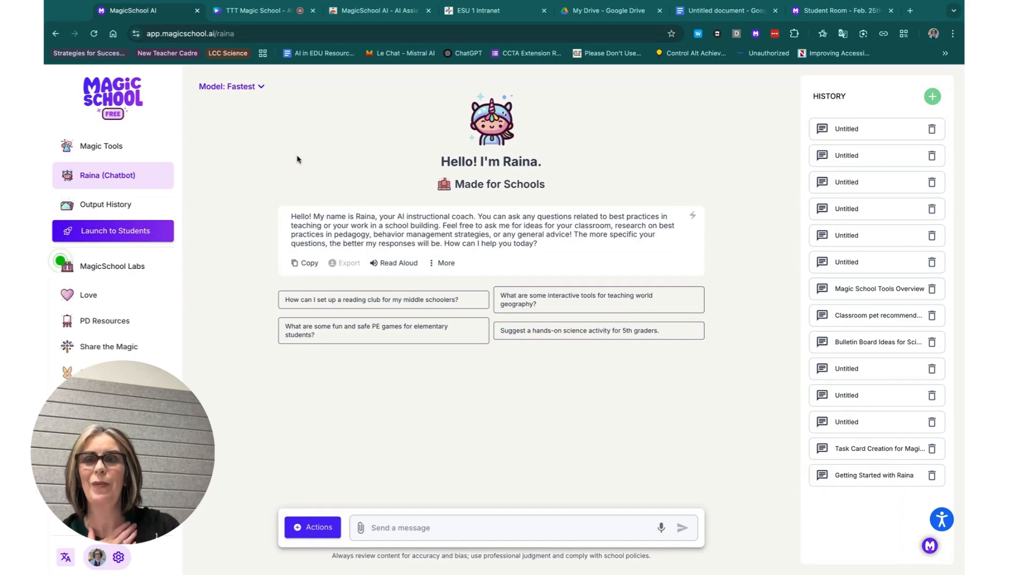
click(260, 12)
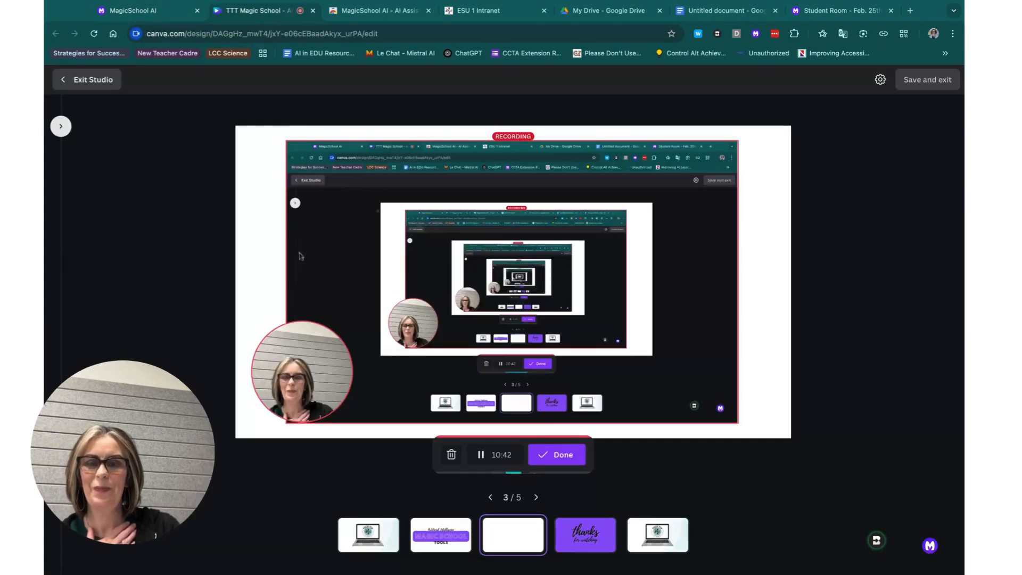